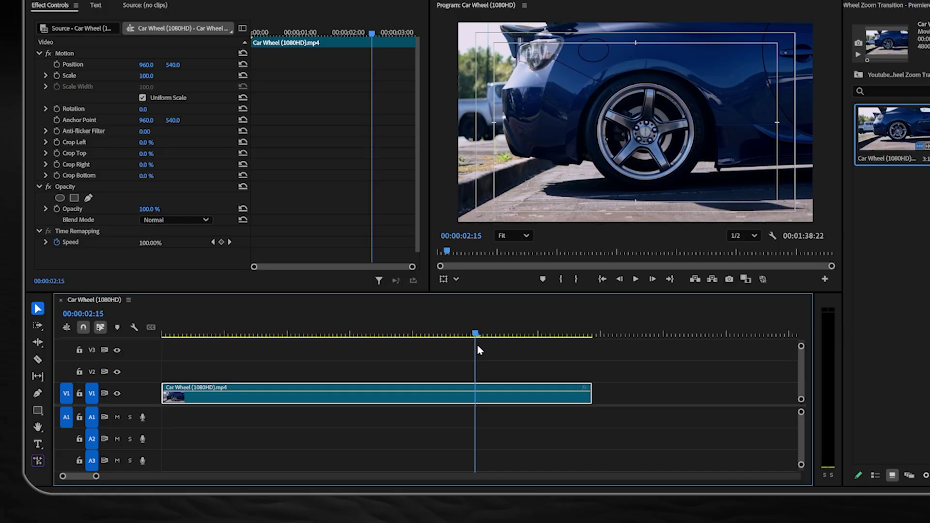
Add a frame hold to the Car Wheel clip at 00:00:02:15 and move the held frame onto V2
right_click(493, 396)
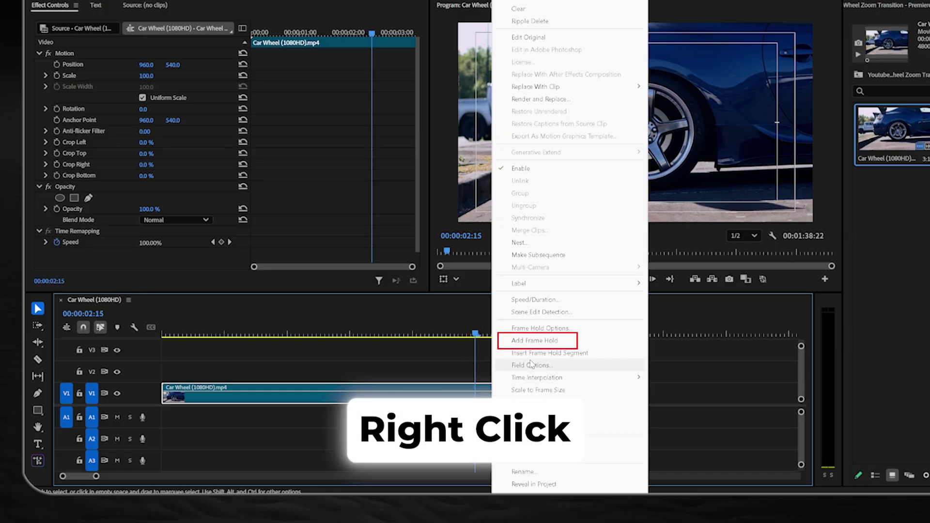
left_click(544, 342)
left_click_drag(581, 395, 574, 373)
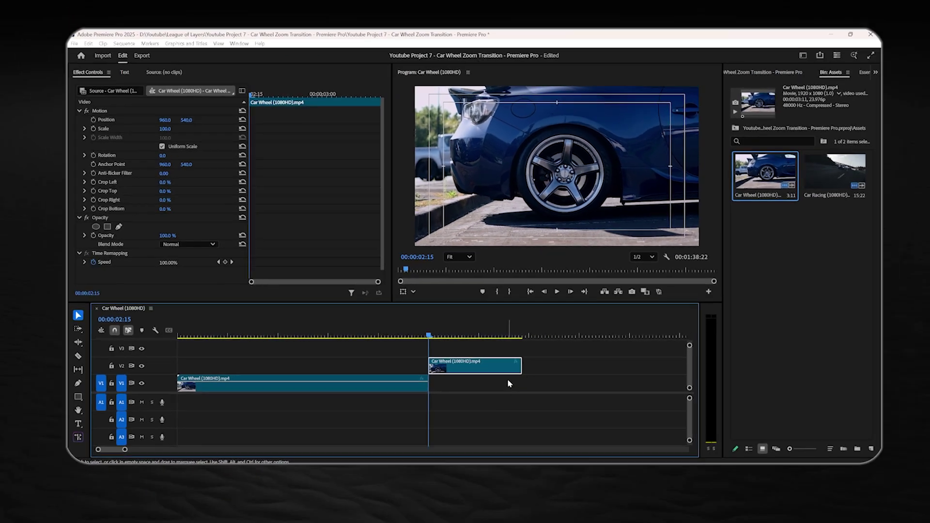
key("grave")
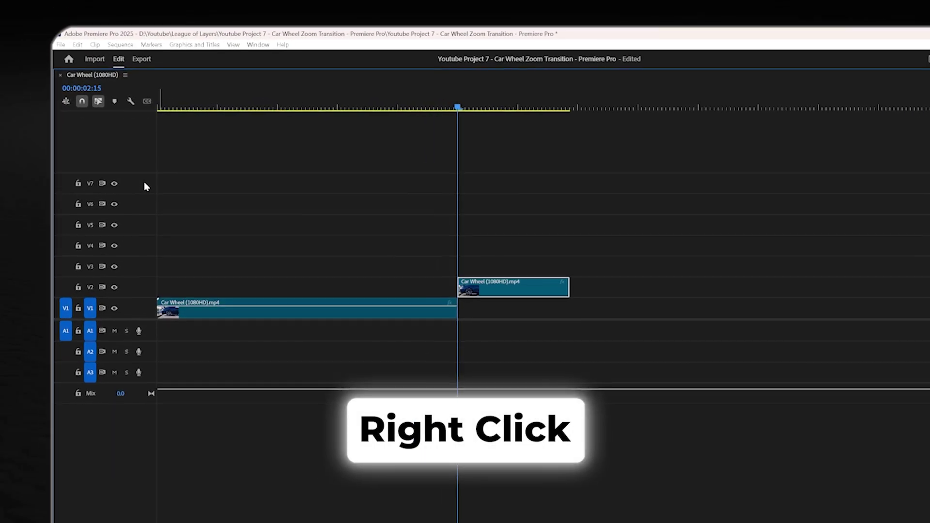
Add 6 video tracks to the sequence and move the held wheel frame up to V6
right_click(148, 166)
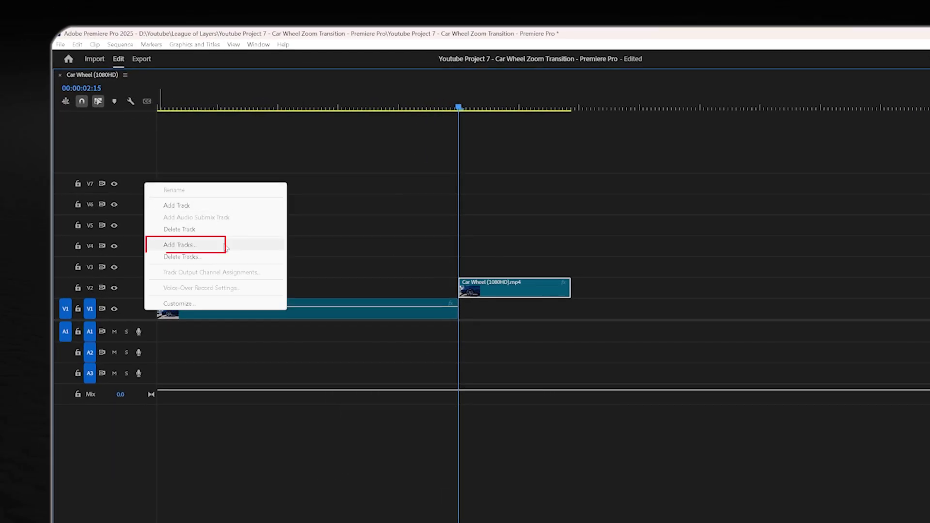
left_click(225, 249)
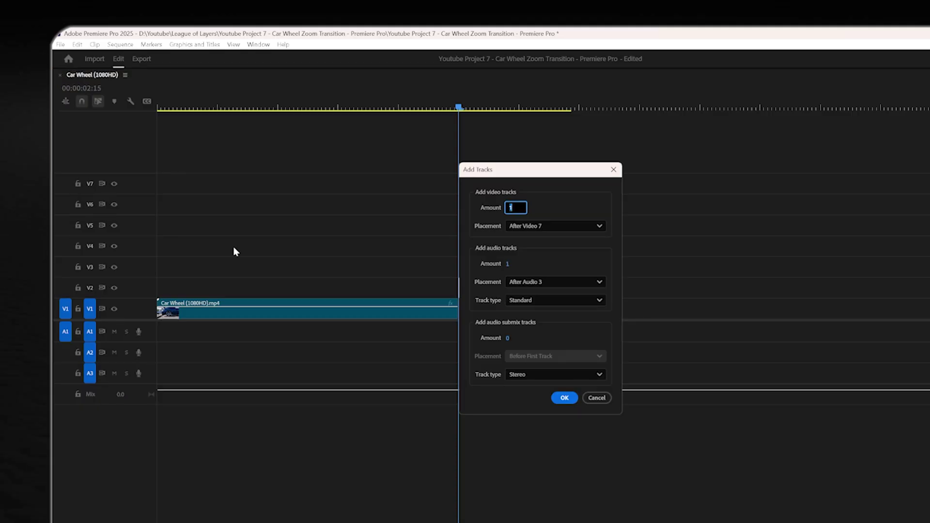
type("6")
key("Return")
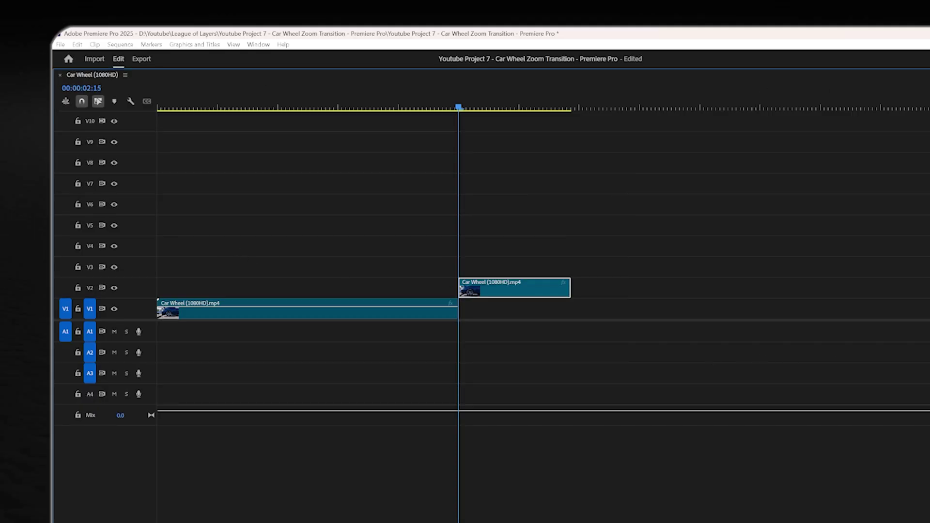
left_click_drag(555, 294, 555, 202)
Put an ellipse opacity mask on the V6 held frame, shaped to fit the wheel rim
left_click(556, 216)
key("grave")
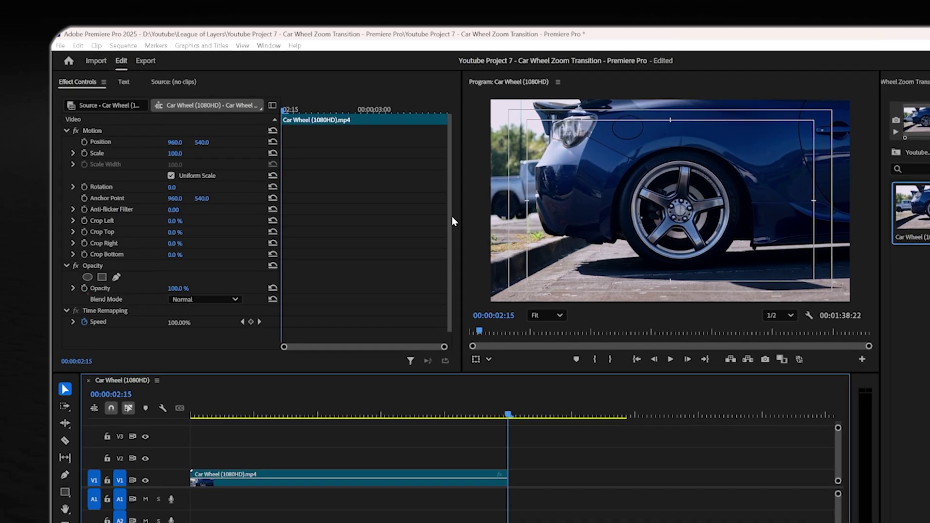
left_click(86, 255)
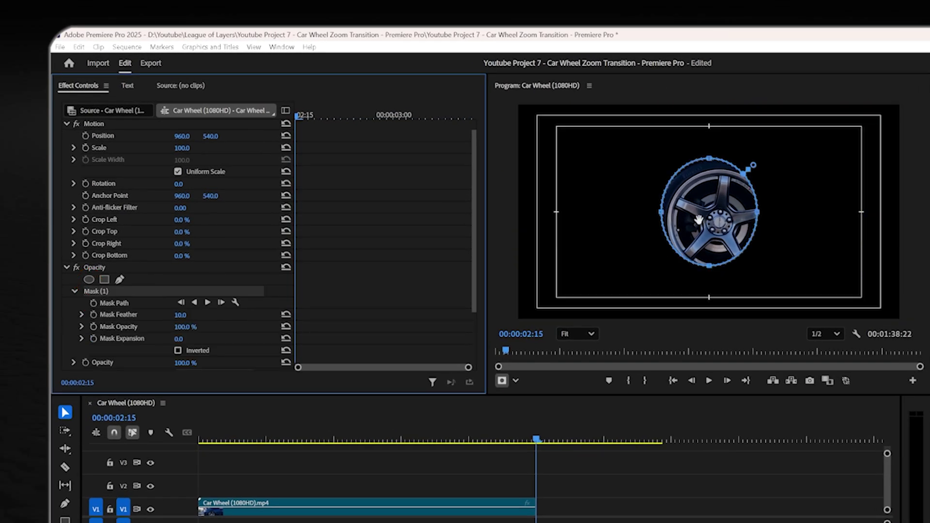
key("grave")
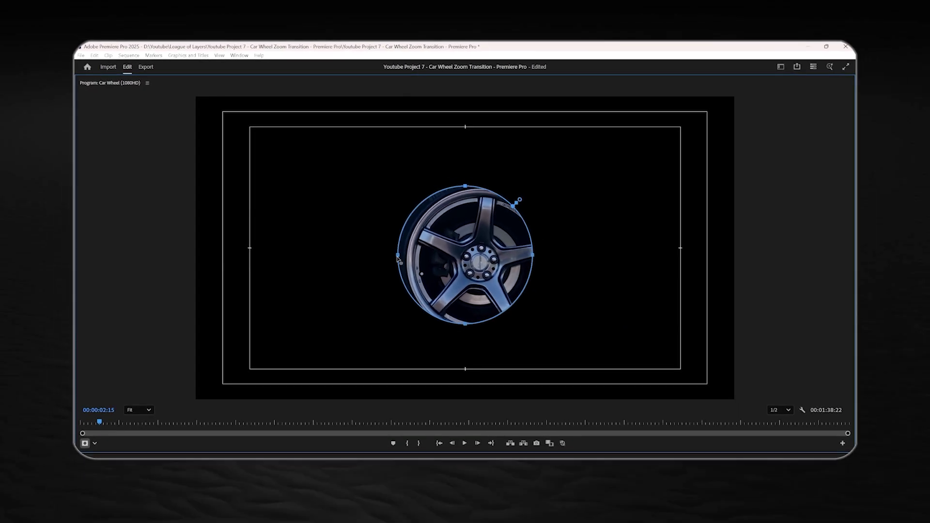
left_click_drag(397, 260, 406, 262)
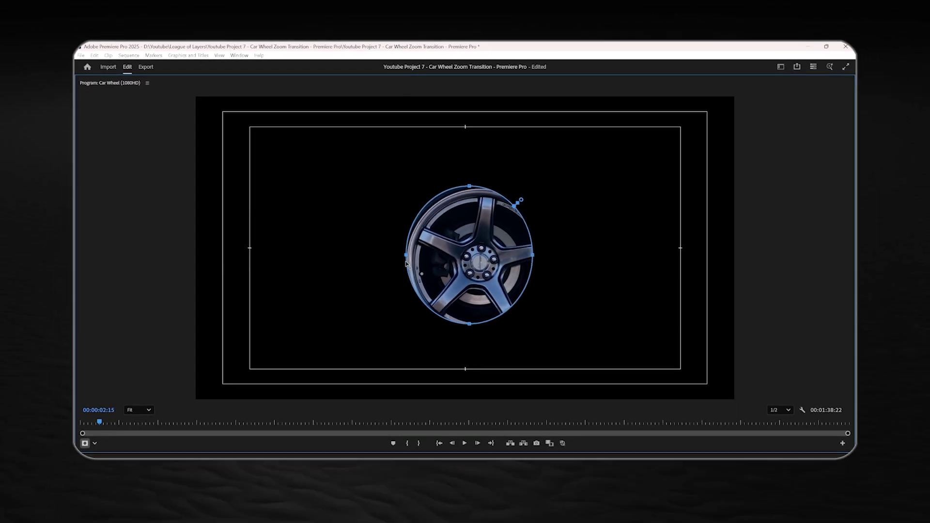
left_click_drag(533, 255, 556, 261)
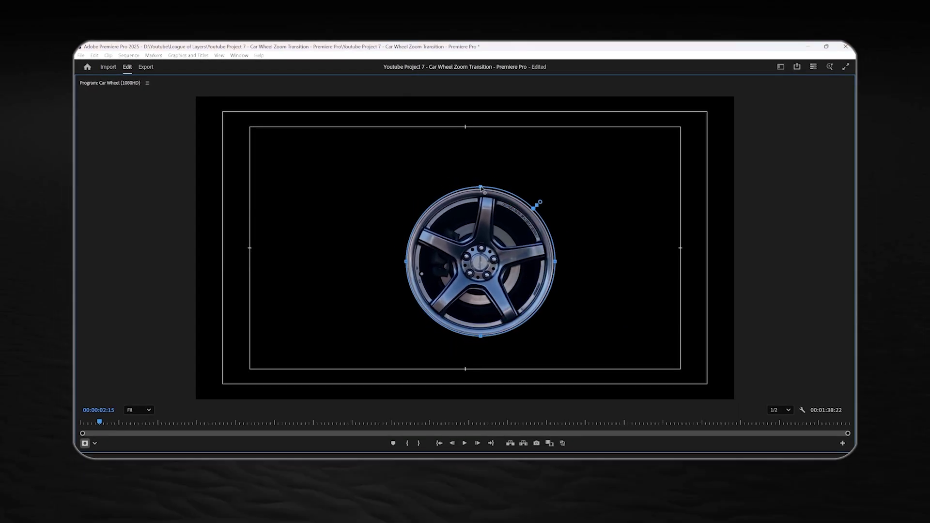
key("grave")
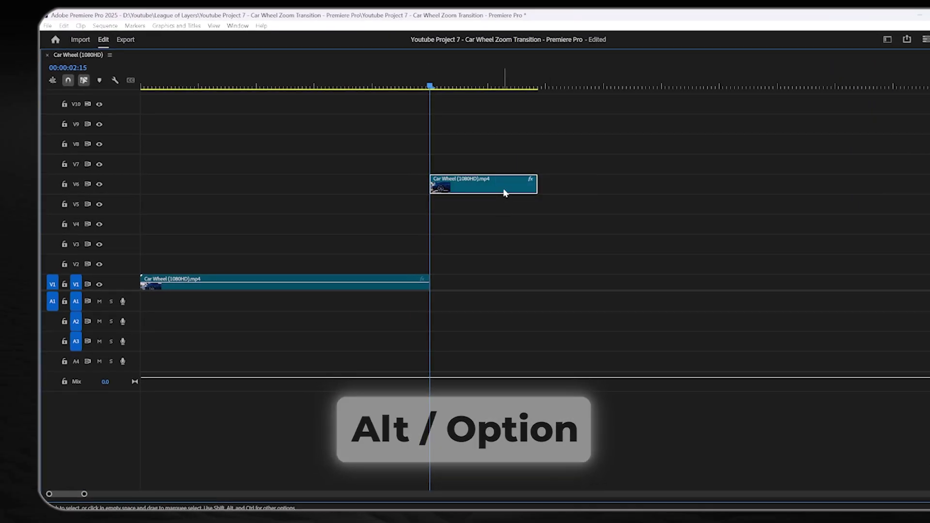
Duplicate the masked wheel clip onto V7 and invert its mask
left_click_drag(505, 187, 532, 158)
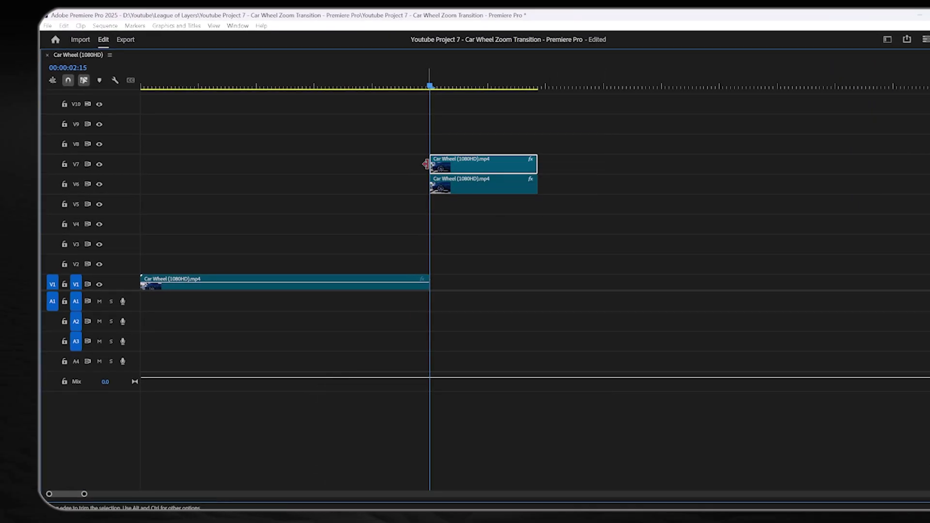
key("grave")
scroll(469, 284, "down", 1)
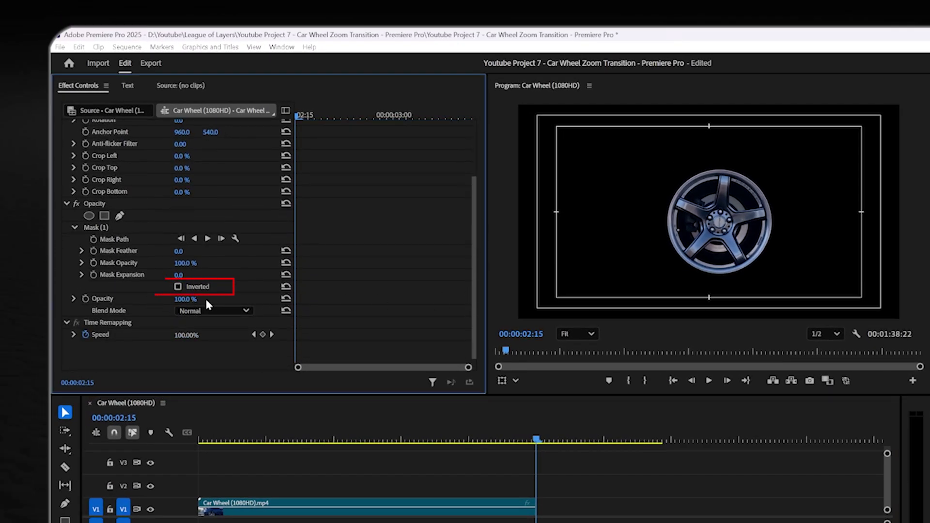
left_click(177, 287)
key("grave")
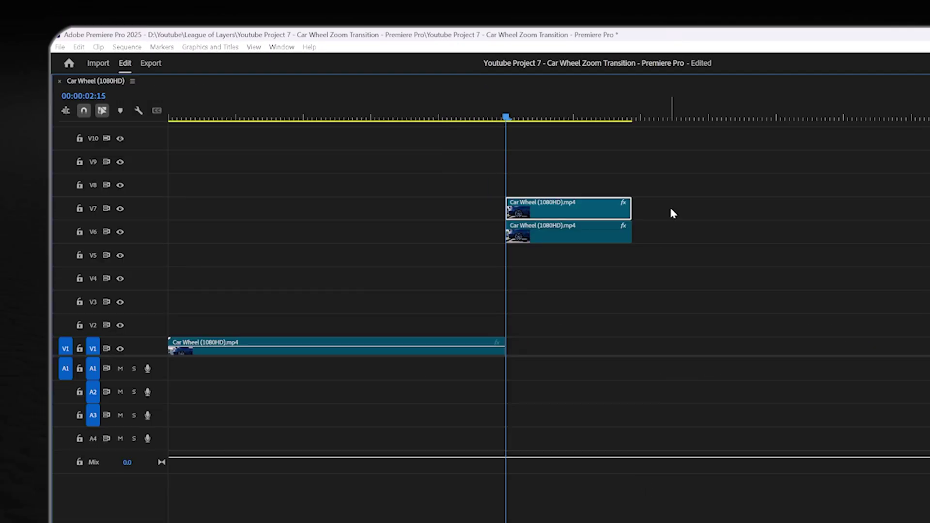
Disable the V6 wheel clip
right_click(627, 234)
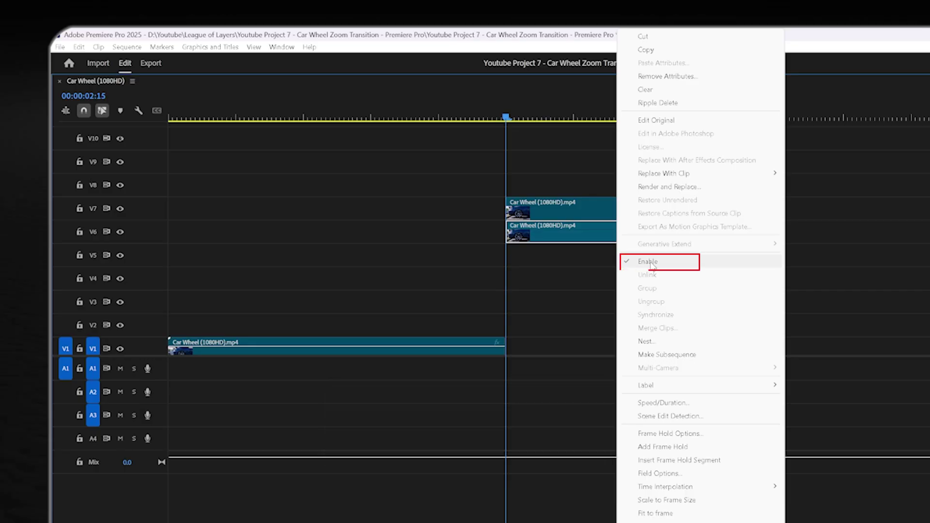
left_click(652, 266)
key("grave")
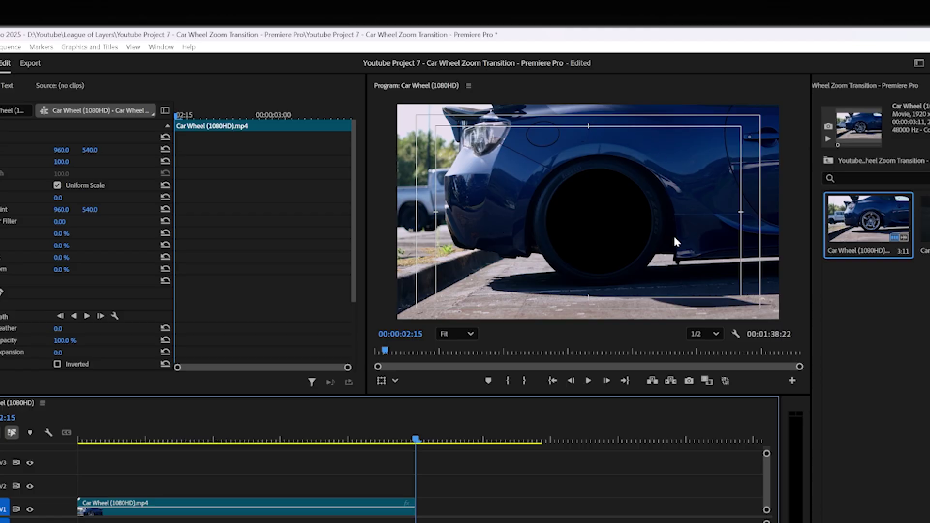
Copy the inverted wheel clip onto V5 and shrink it to 80 scale
key("grave")
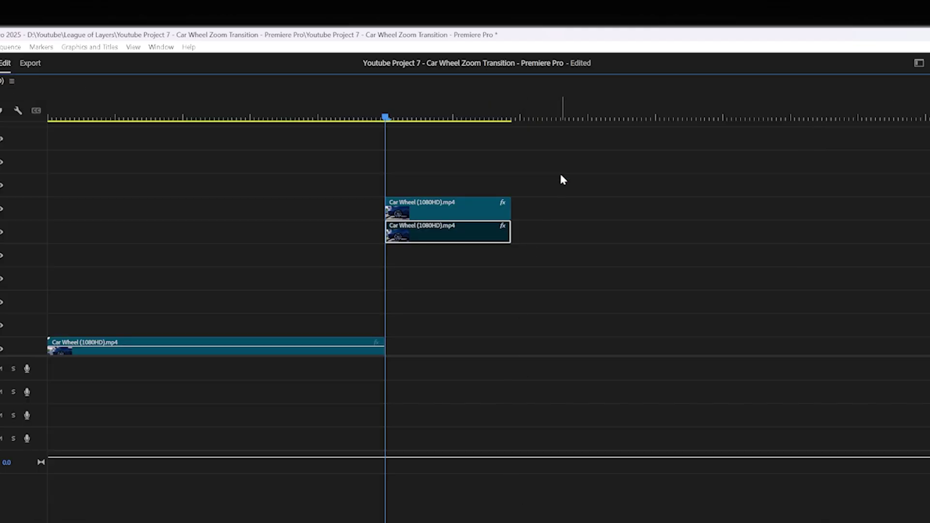
left_click_drag(553, 179, 461, 263)
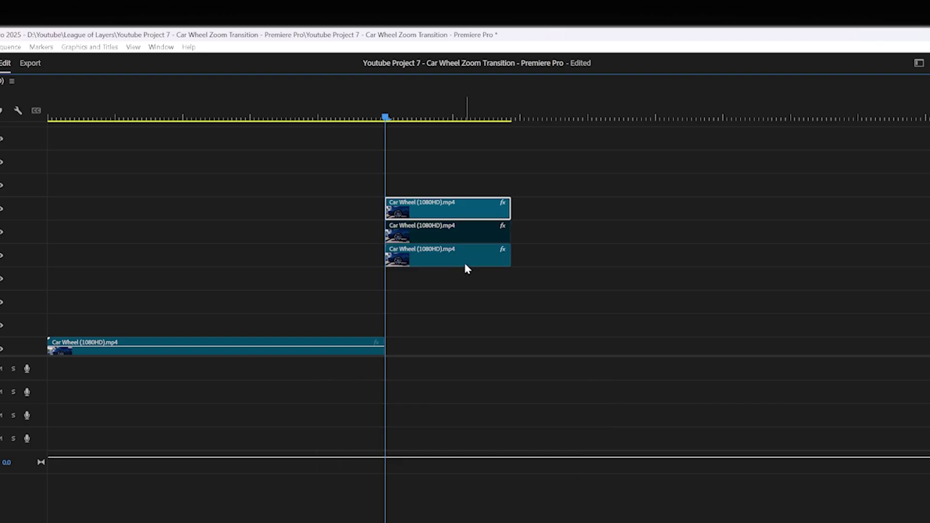
left_click(465, 266)
key("grave")
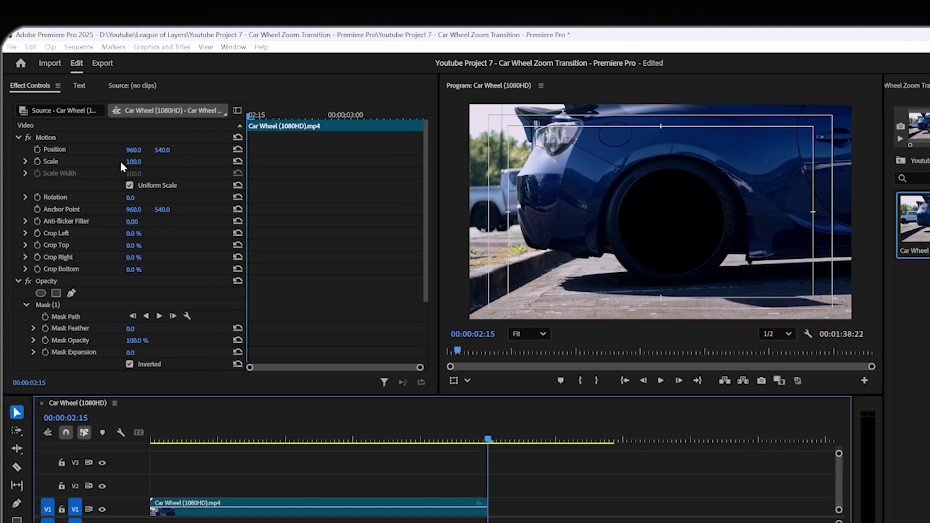
left_click(134, 165)
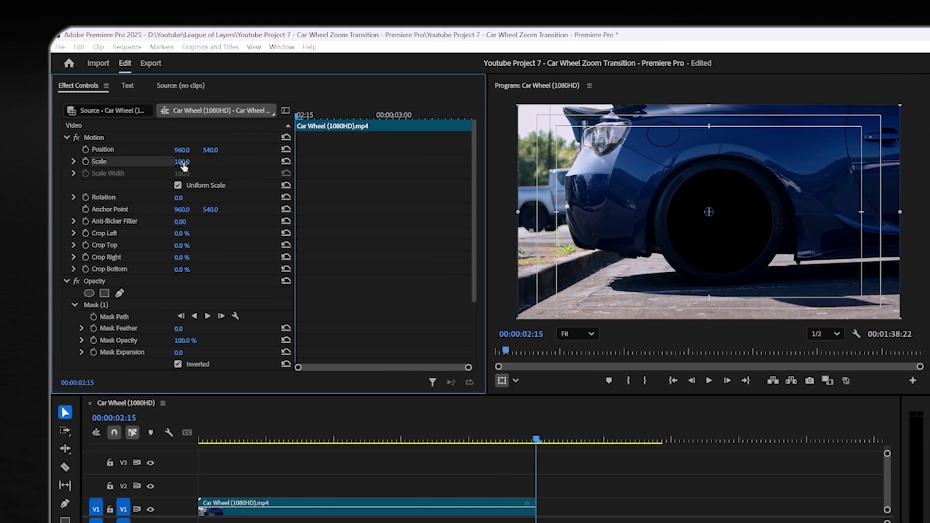
left_click_drag(182, 162, 163, 161)
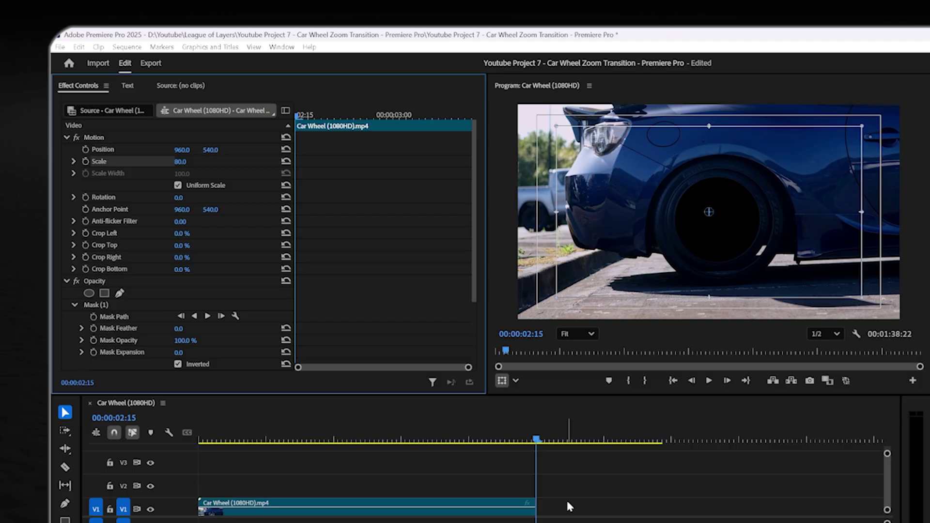
key("grave")
Duplicate it onto V4 and keep scaling the copies down to about 41
left_click_drag(565, 264, 556, 289)
key("grave")
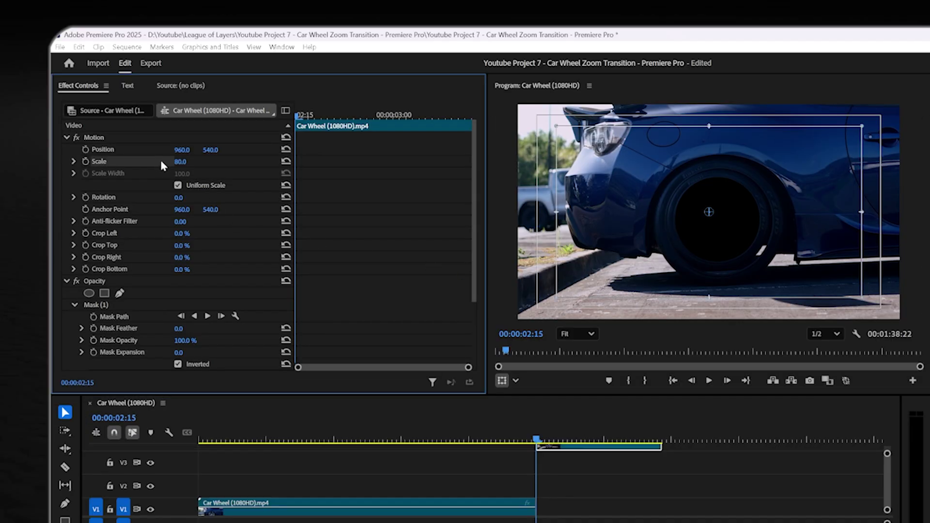
left_click_drag(180, 161, 171, 161)
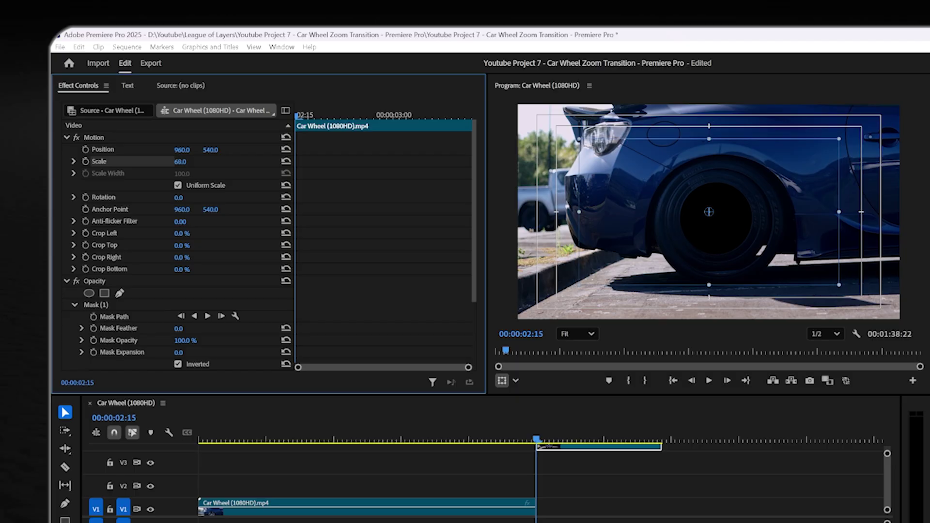
key("grave")
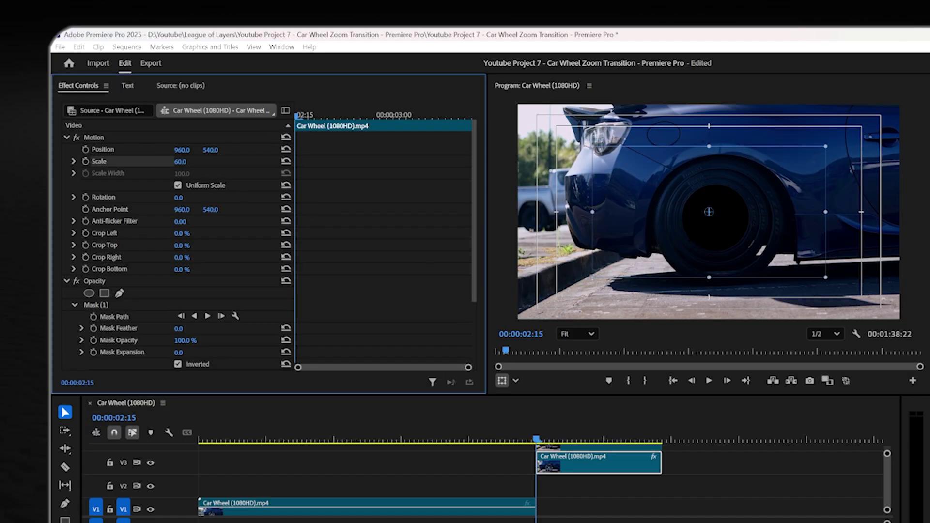
left_click_drag(170, 161, 166, 162)
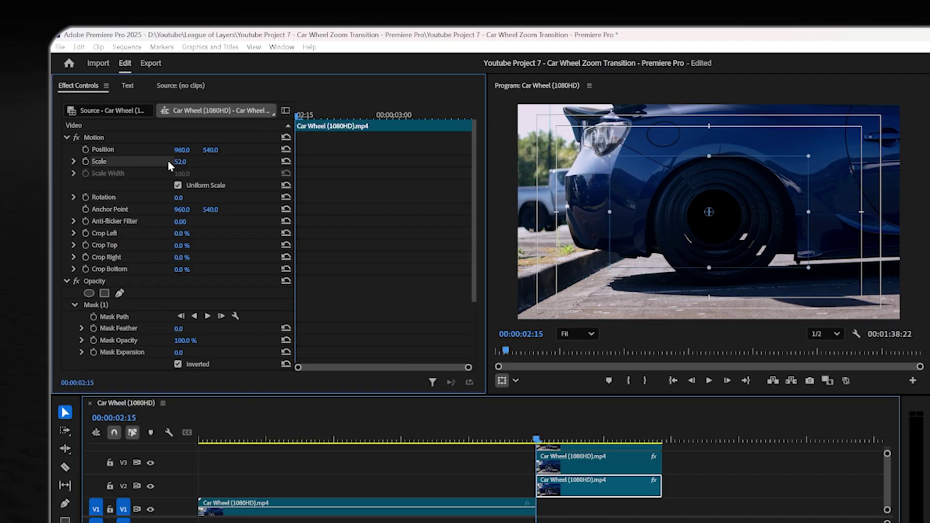
left_click_drag(166, 161, 160, 162)
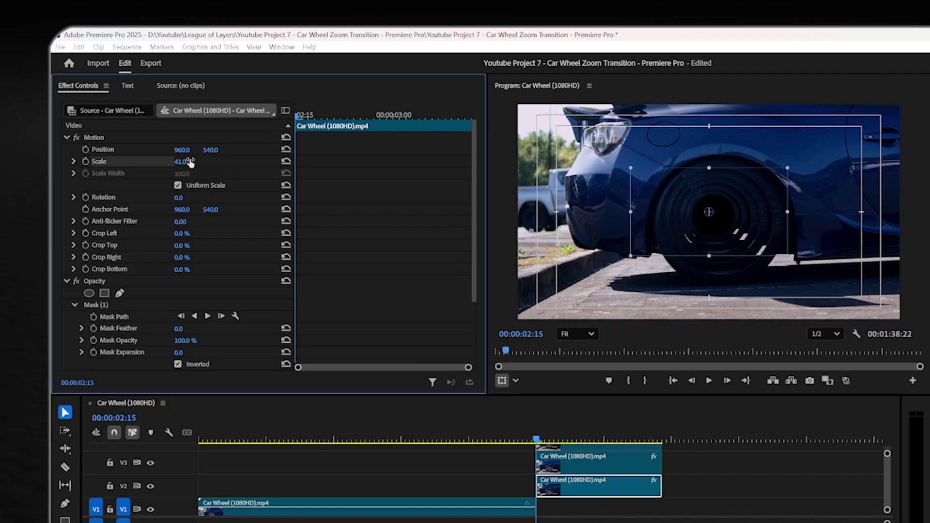
left_click(693, 489)
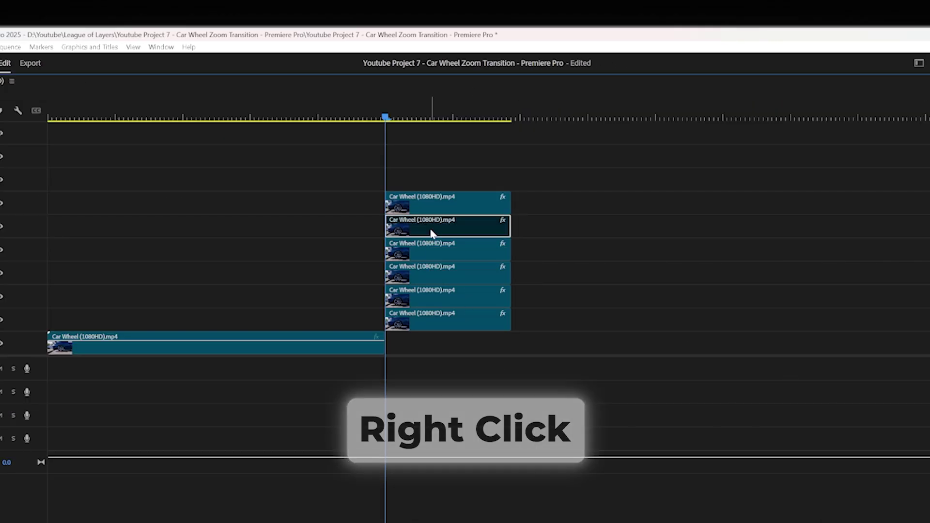
Disable the upper wheel clips and keyframe Position from 960 to 1496 by 00:00:02:24, plus Rotation
right_click(431, 228)
left_click(486, 262)
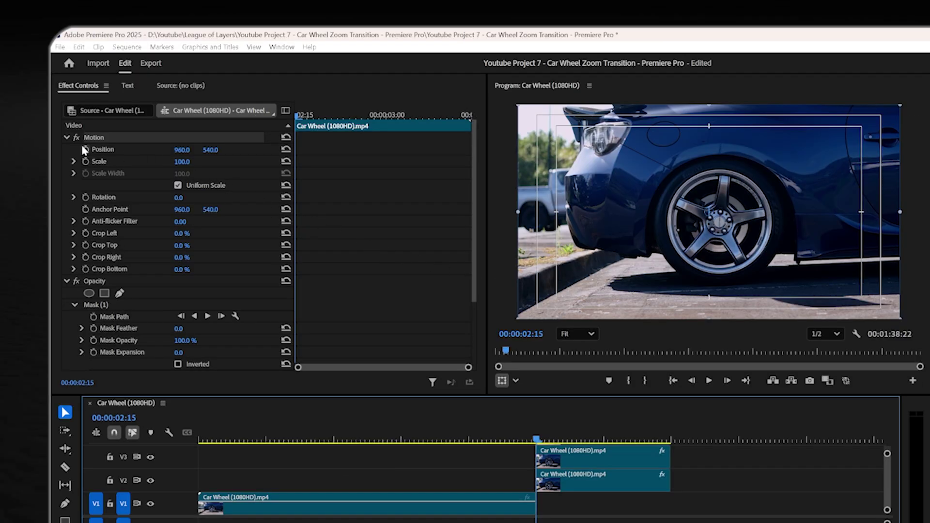
left_click(85, 150)
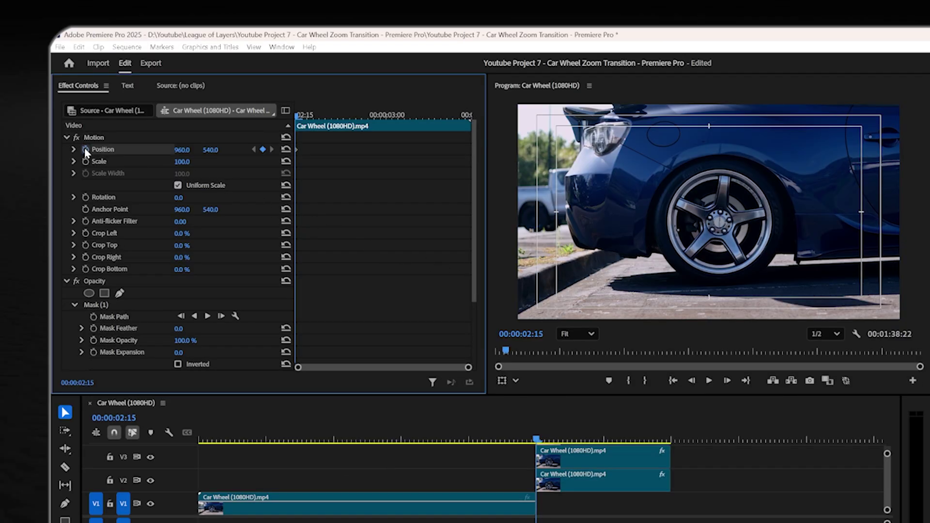
left_click(85, 197)
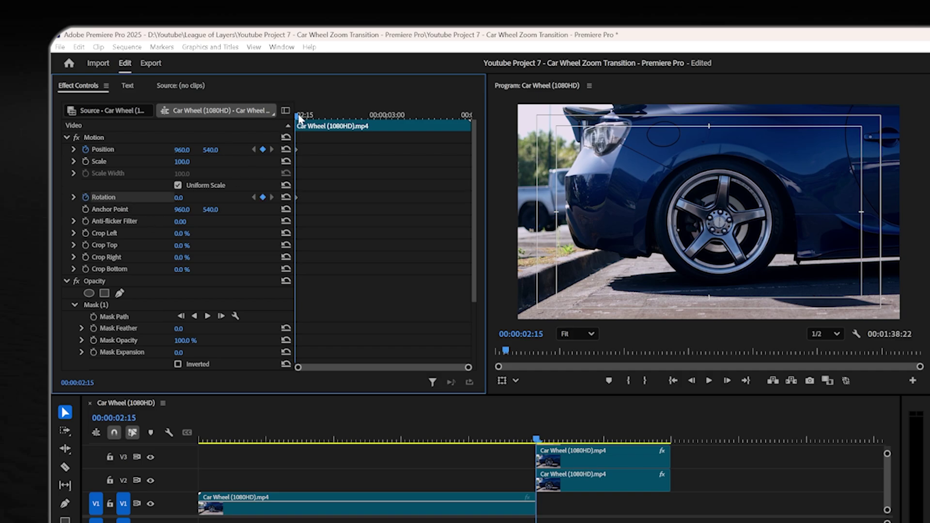
left_click_drag(298, 118, 355, 128)
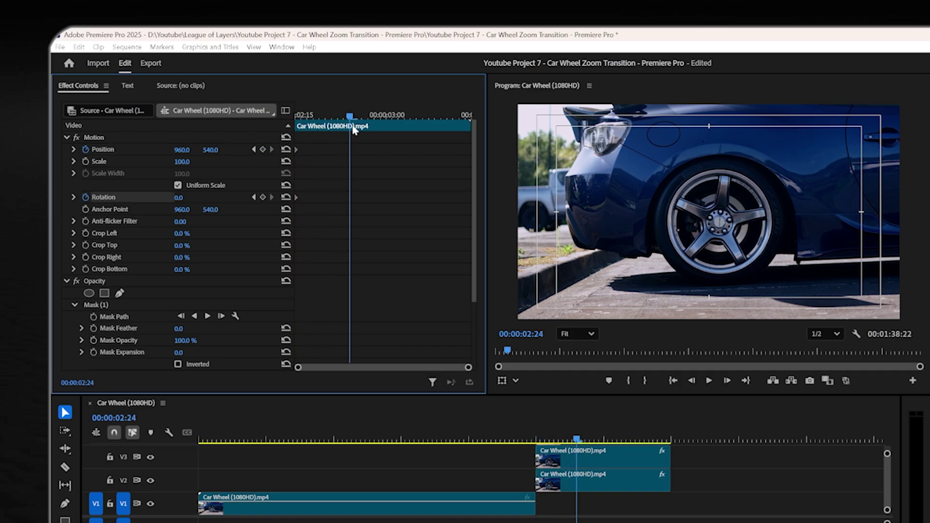
left_click(158, 148)
left_click_drag(709, 212, 798, 211)
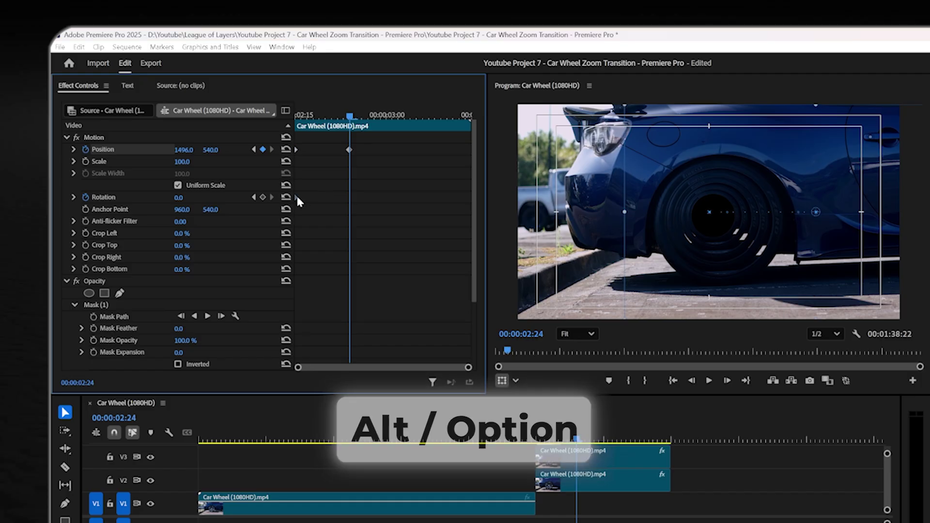
Align the Rotation keyframe with the Position keyframe at 00:00:02:24 and set both to Ease In
left_click_drag(298, 199, 368, 199)
right_click(348, 197)
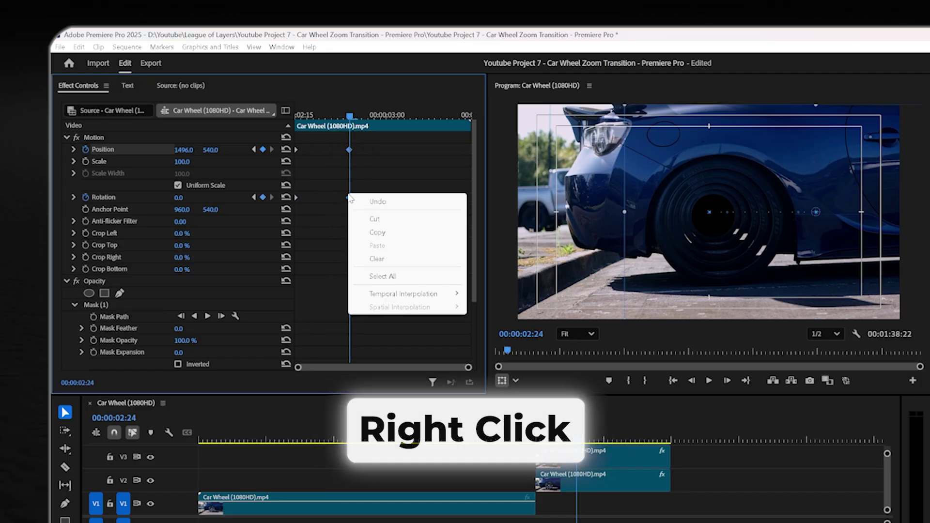
mouse_move(403, 293)
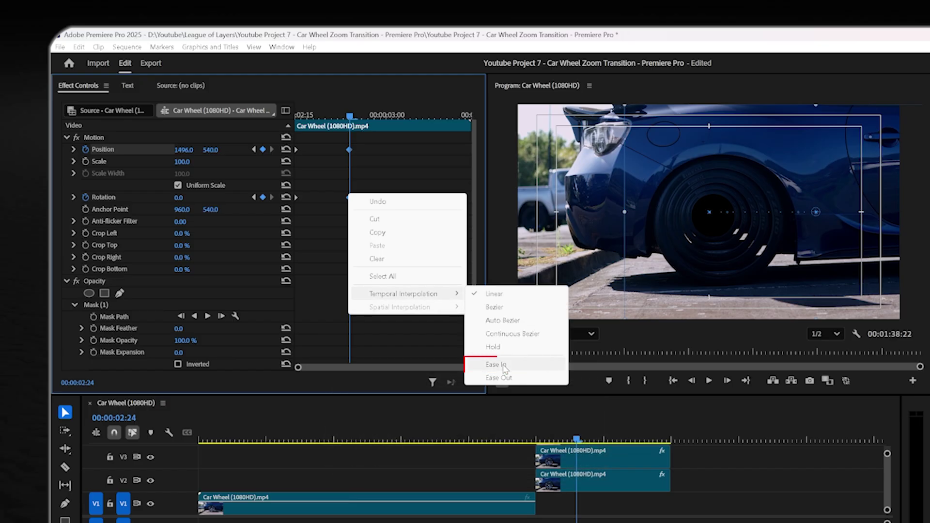
left_click(504, 369)
left_click_drag(351, 114, 292, 128)
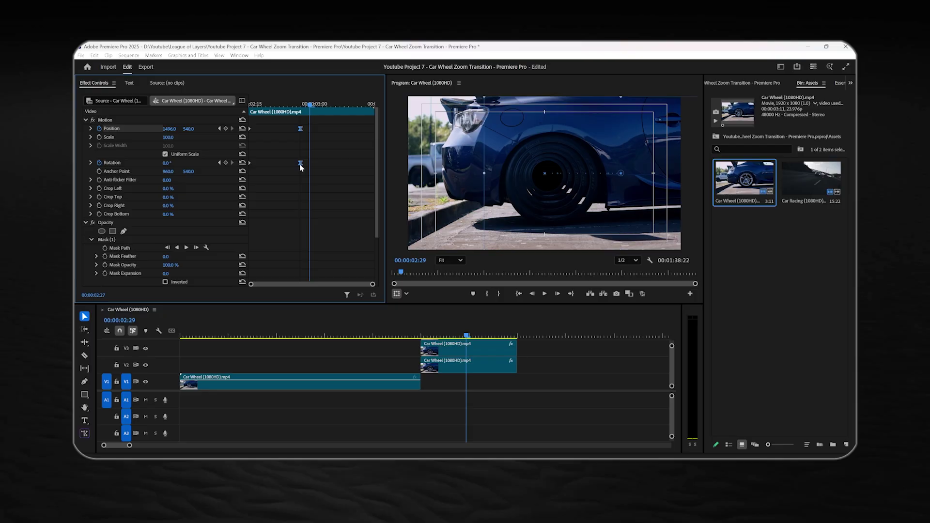
Find Directional Blur in the Effects panel and apply it to the top wheel clip
left_click_drag(300, 167, 335, 168)
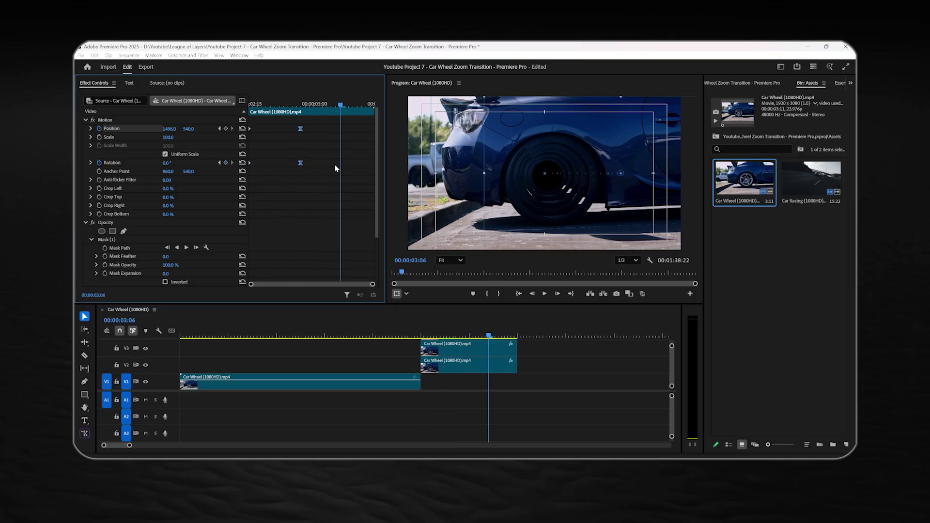
left_click(850, 83)
left_click(728, 116)
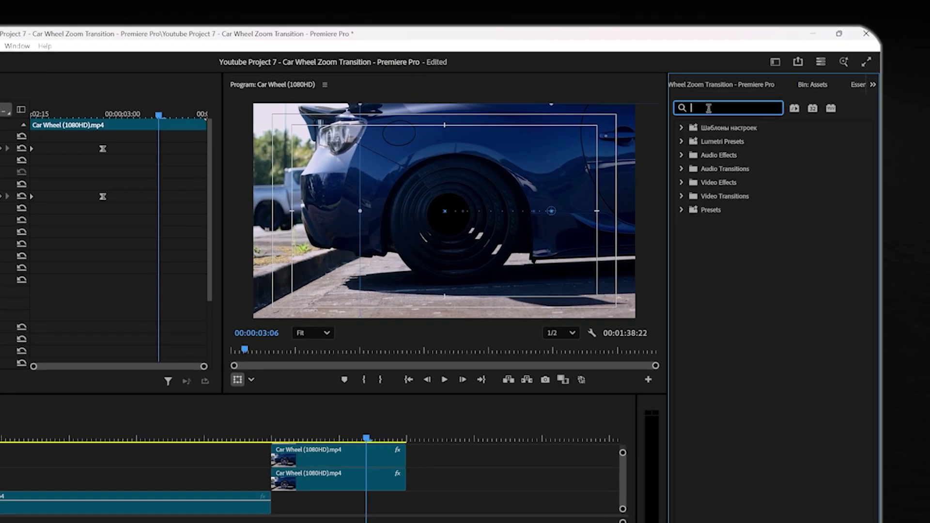
type("dire")
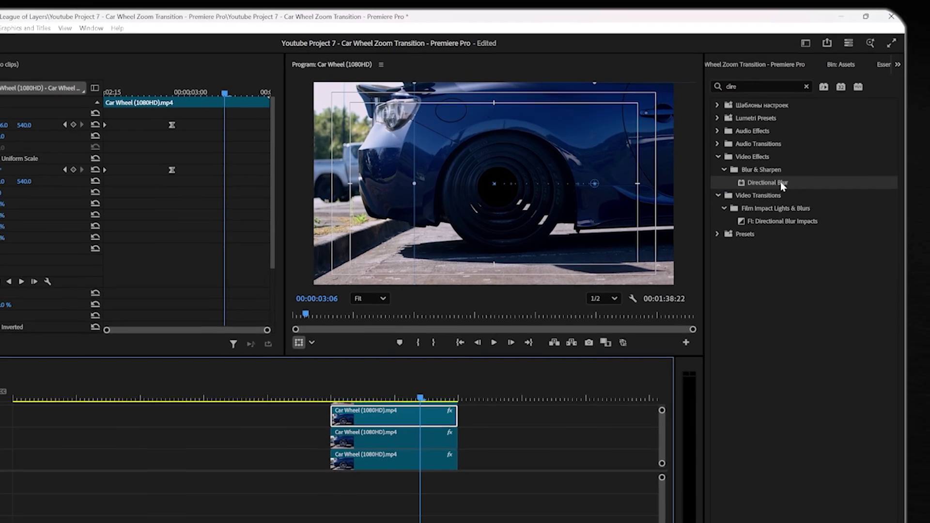
left_click_drag(782, 185, 441, 421)
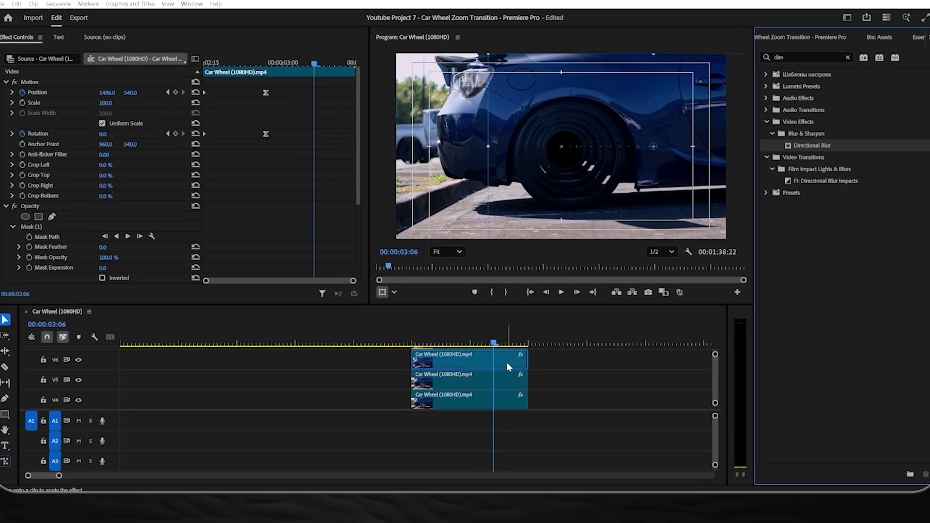
Set the blur Direction to 90° and Blur Length to 7, then play back the result
left_click_drag(507, 367, 507, 368)
scroll(345, 227, "down", 5)
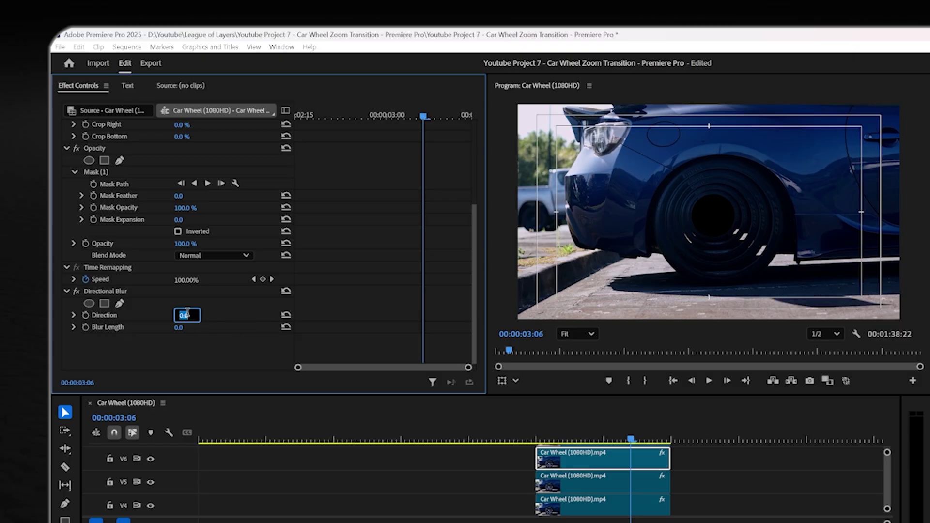
key("Return")
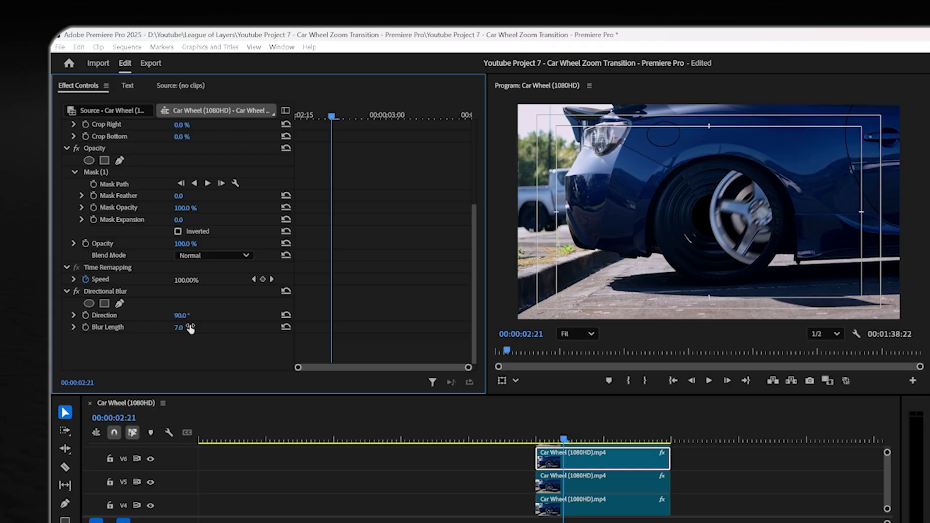
key("Up")
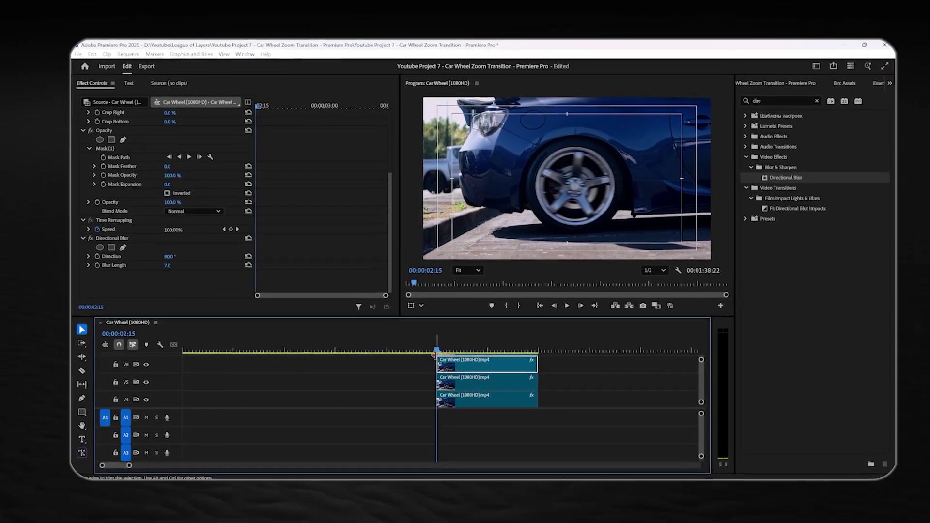
key("space")
key("space")
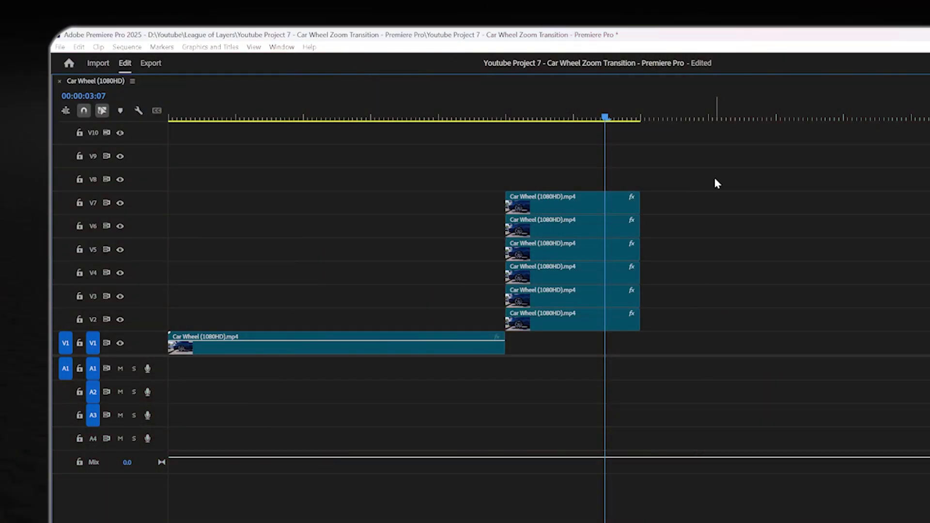
Nest the six stacked wheel clips into Nested Sequence 04
left_click_drag(716, 181, 597, 347)
right_click(585, 304)
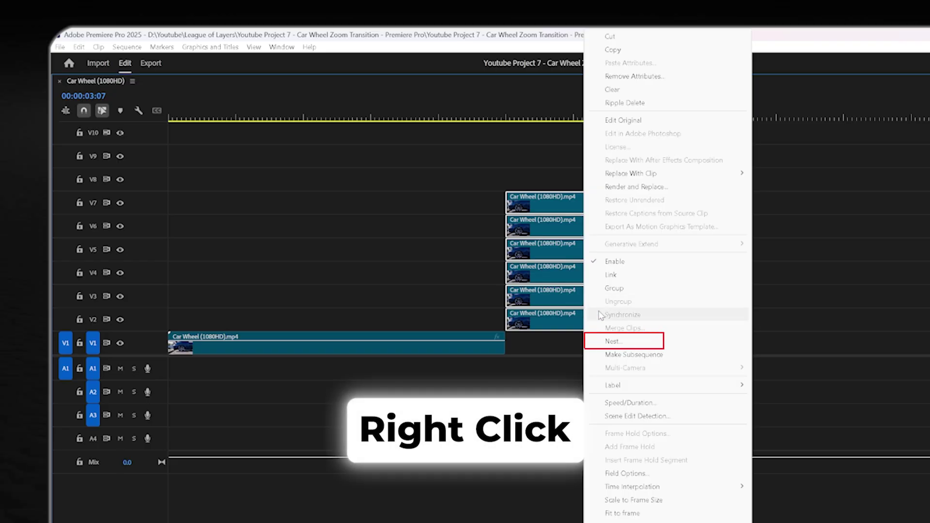
left_click(612, 342)
left_click(618, 341)
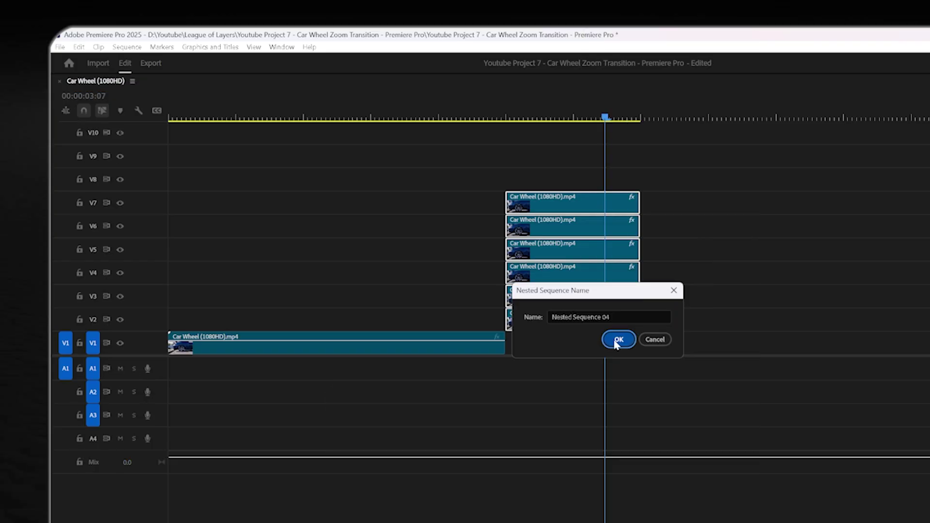
key("grave")
Apply the Transform effect to Nested Sequence 04 and scrub from 00:00:02:20 to 00:00:02:26
left_click(915, 85)
left_click(759, 135)
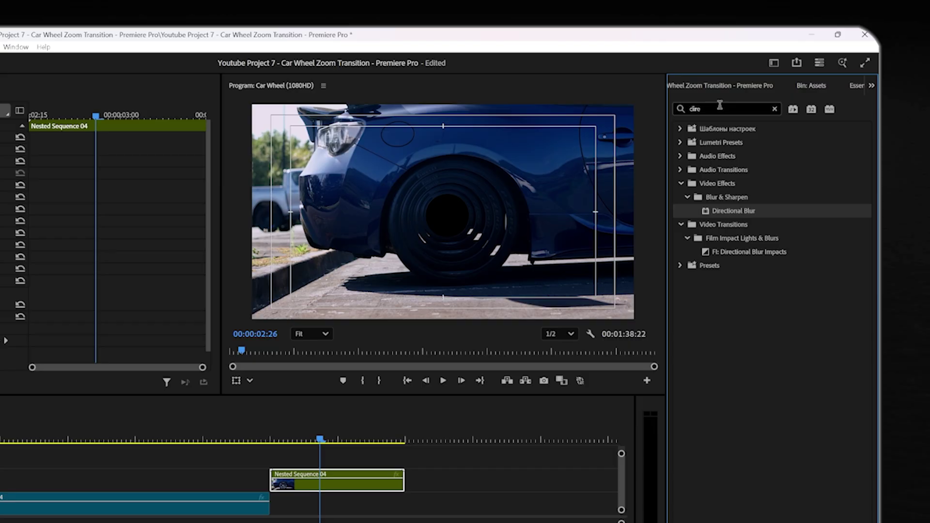
double_click(720, 108)
type("transf")
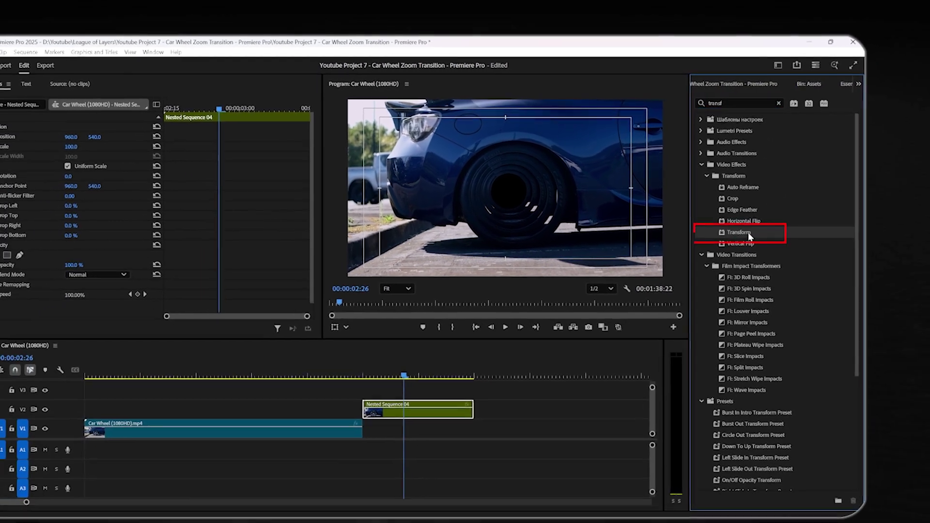
left_click_drag(748, 232, 416, 409)
left_click_drag(404, 376, 384, 376)
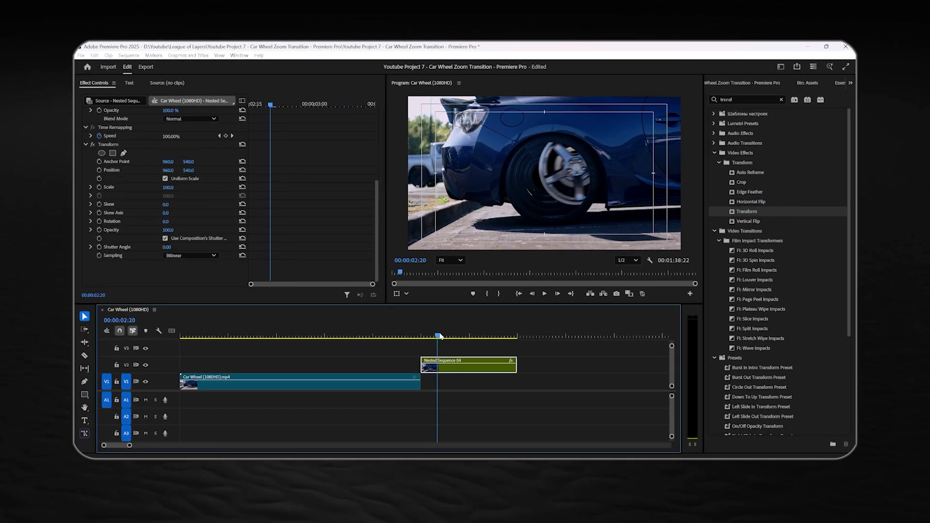
left_click_drag(439, 337, 458, 337)
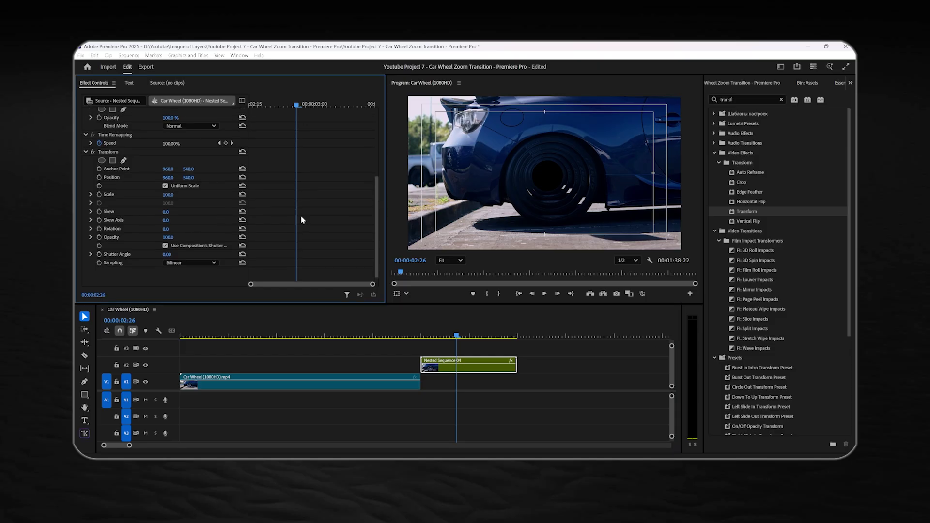
Keyframe the Transform's Position, Scale and Rotation, and duplicate those keyframes later in time
scroll(132, 195, "up", 1)
left_click(99, 177)
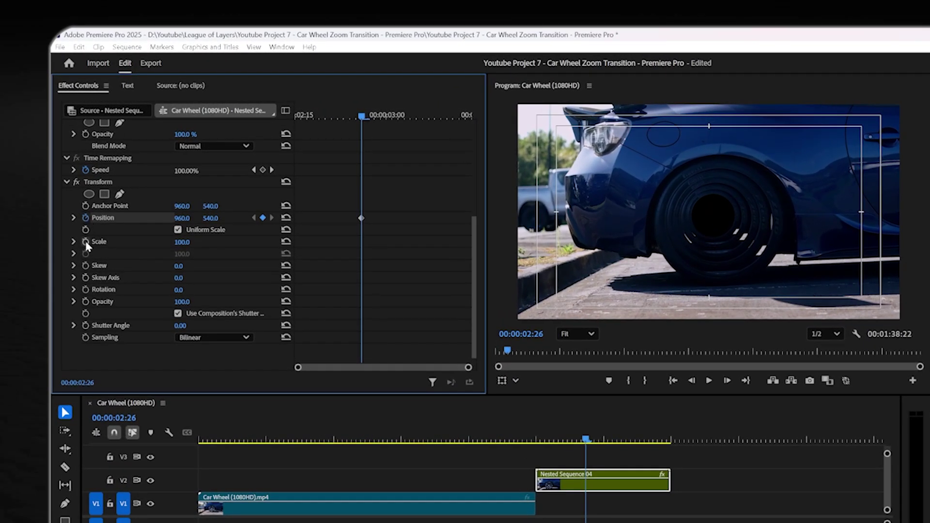
left_click(86, 242)
left_click(86, 290)
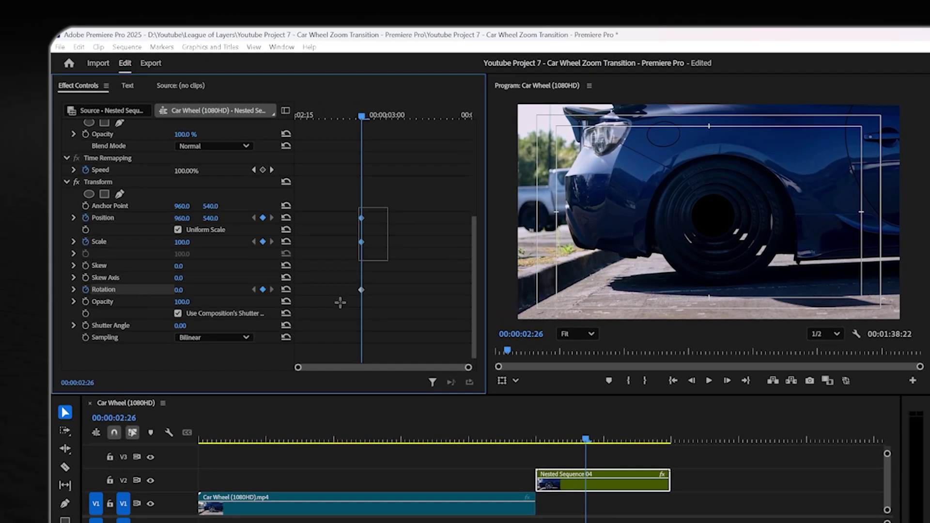
left_click_drag(340, 303, 412, 290)
Set Scale to 1400 at the 3:05 keyframes, then select the 2:26 keyframes
left_click_drag(364, 120, 416, 127)
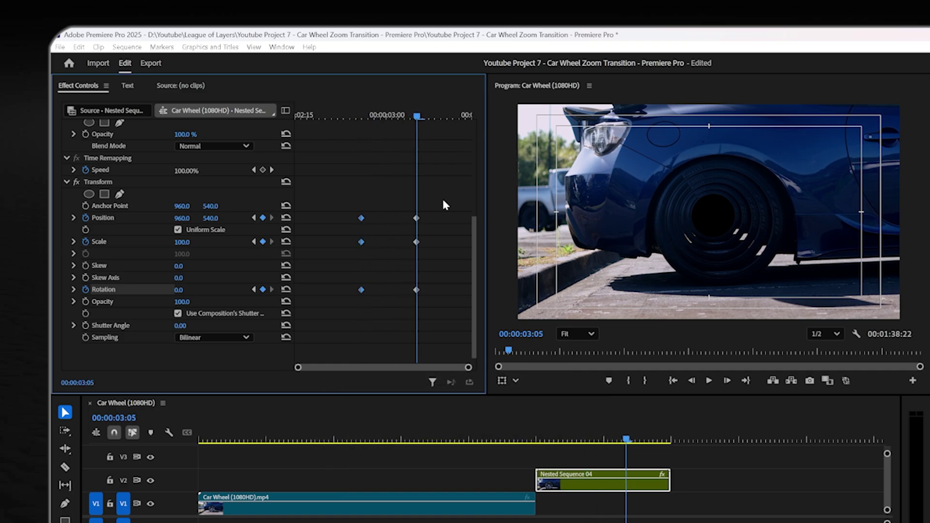
left_click_drag(442, 201, 388, 328)
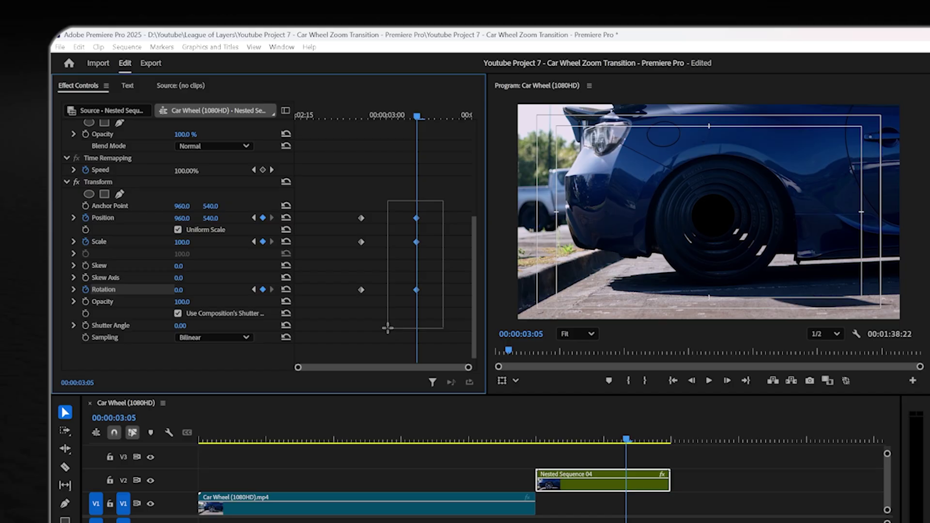
left_click(183, 241)
type("1")
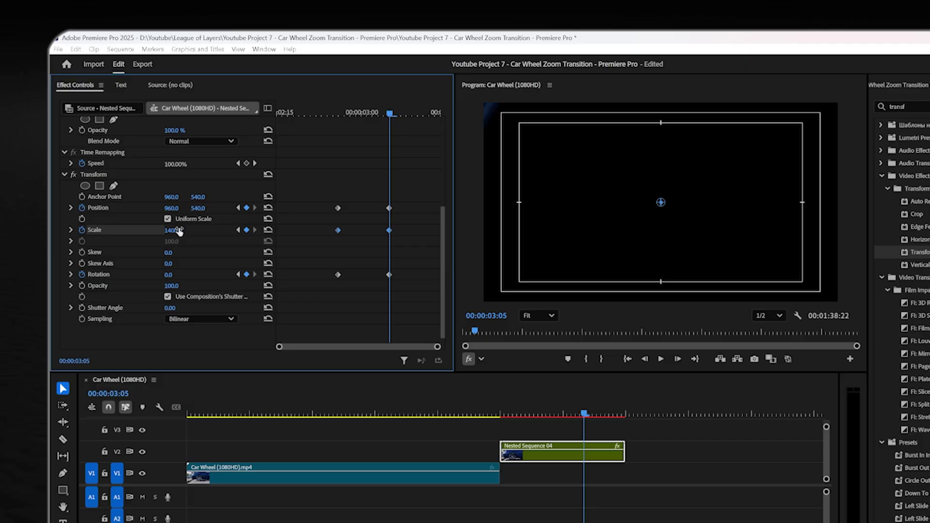
left_click(345, 247)
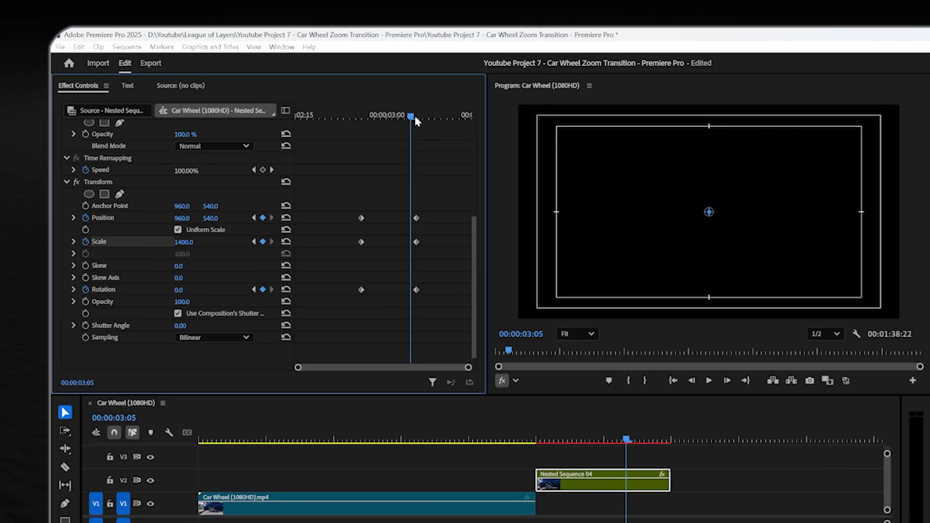
left_click_drag(415, 115, 362, 146)
left_click_drag(331, 321, 374, 198)
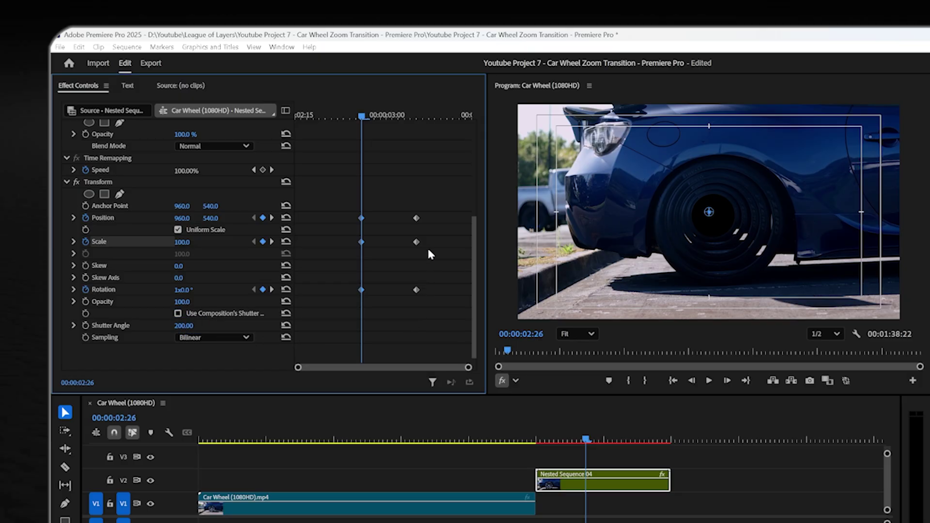
Ease In the 3:05 Transform keyframes, Ease Out the 2:26 ones, and place Car Racing on V1
right_click(416, 291)
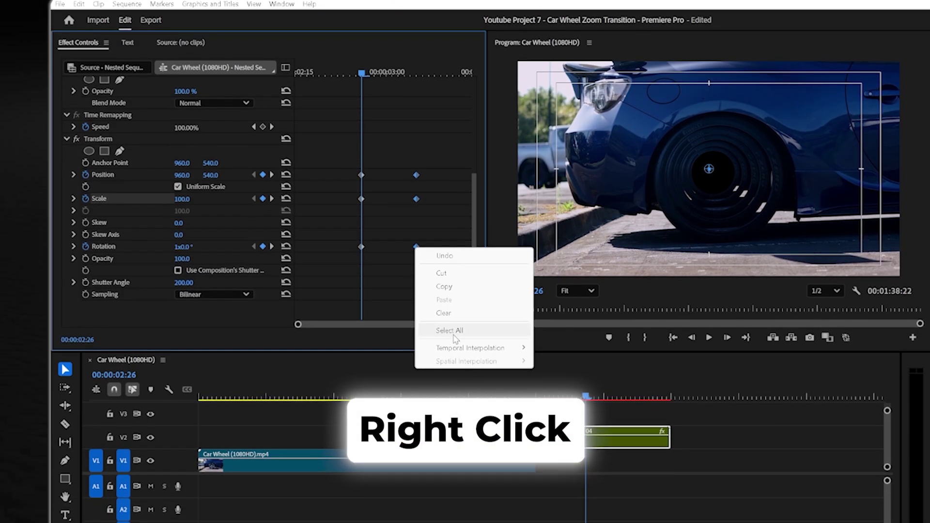
mouse_move(473, 391)
left_click(571, 390)
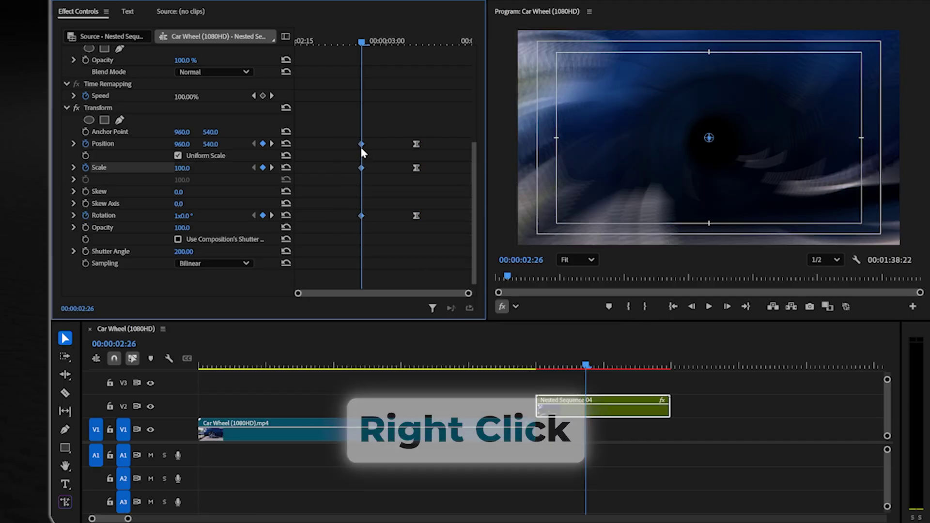
right_click(360, 145)
mouse_move(421, 247)
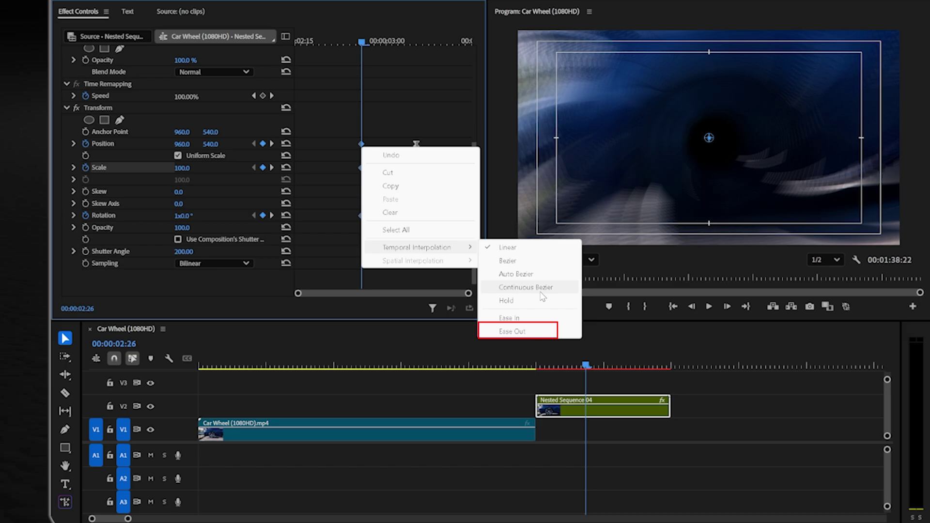
left_click(514, 331)
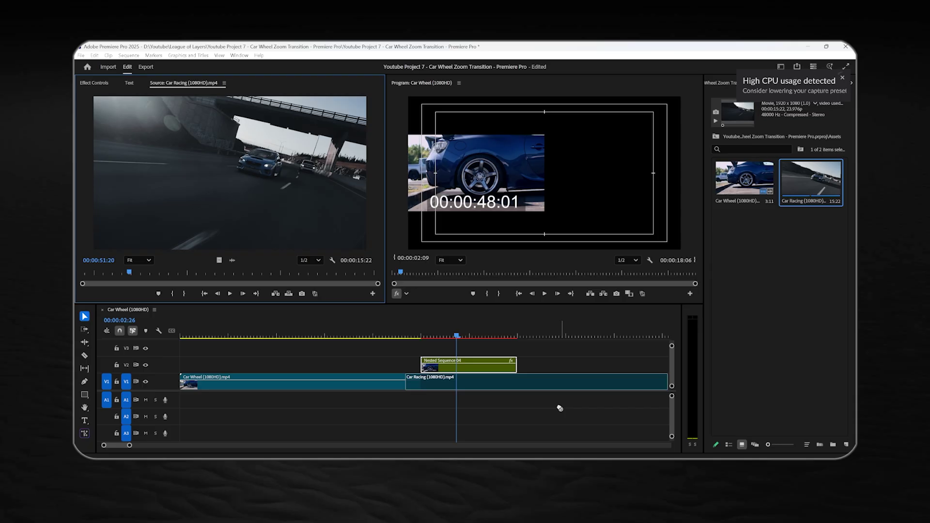
mouse_move(405, 382)
left_mouse_down()
mouse_move(436, 383)
mouse_move(421, 384)
left_mouse_up()
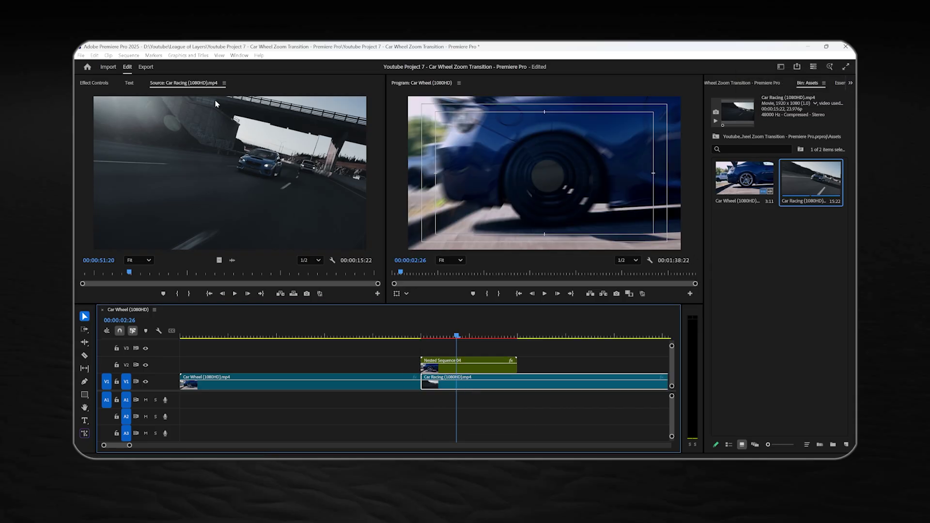
Show Nested Sequence 04's Effect Controls and render the timeline to preview the wheel zoom
left_click(93, 83)
left_click(484, 365)
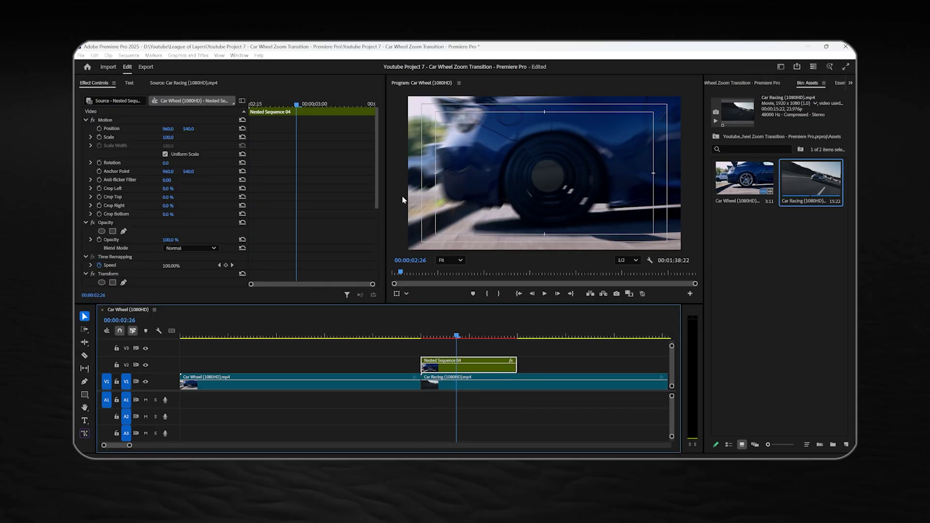
scroll(351, 244, "down", 5)
key("Return")
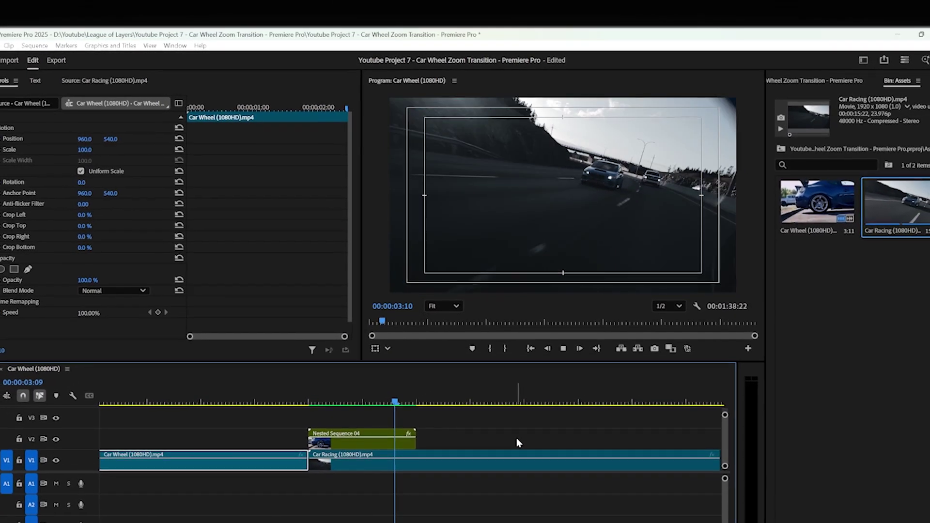
Inside Nested Sequence 04, lengthen all six Car Wheel layers by 15 frames
left_click(380, 464)
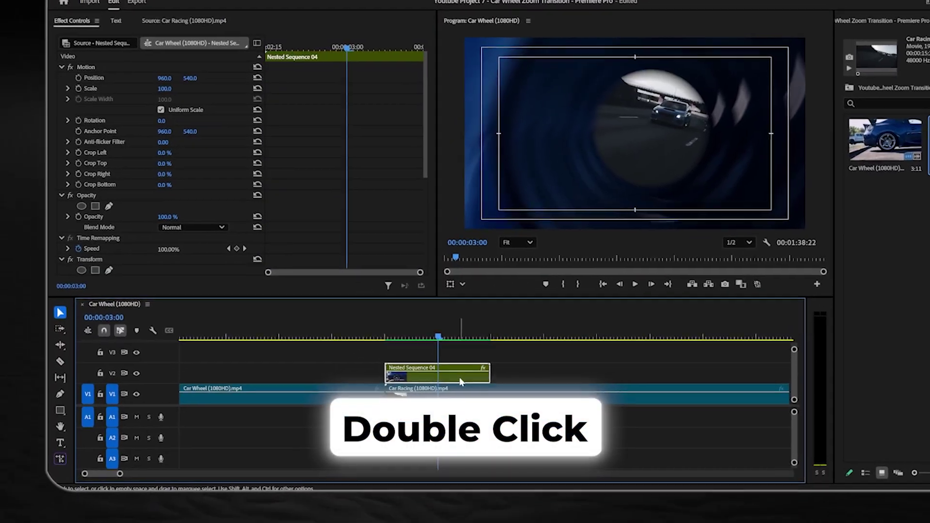
double_click(460, 382)
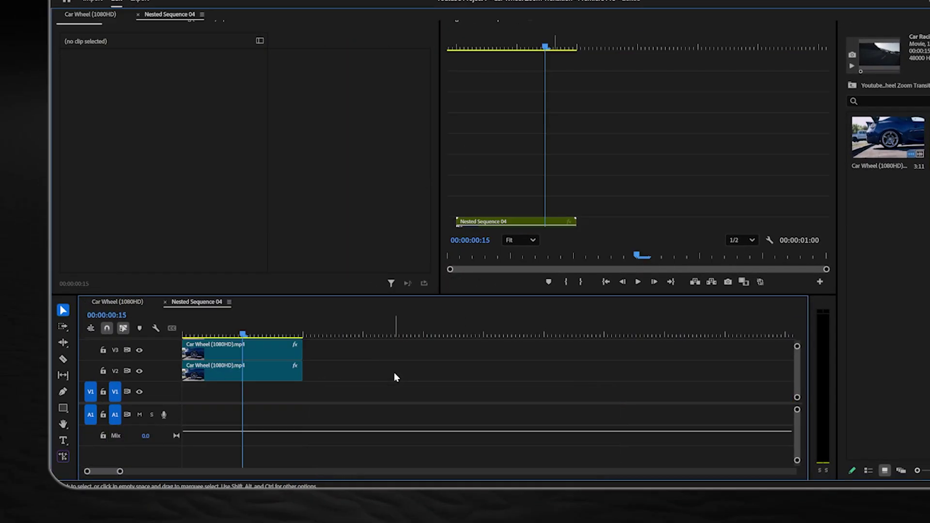
left_click_drag(331, 101, 272, 251)
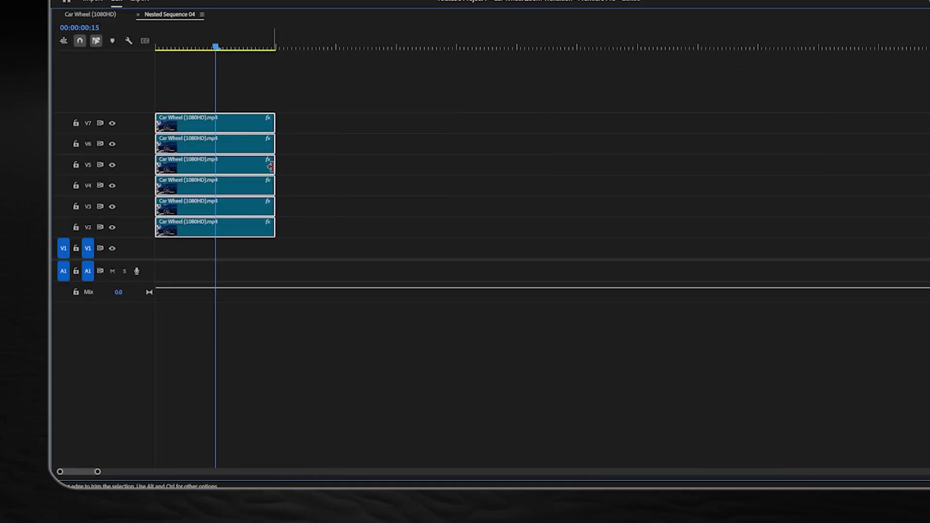
left_click_drag(270, 167, 334, 171)
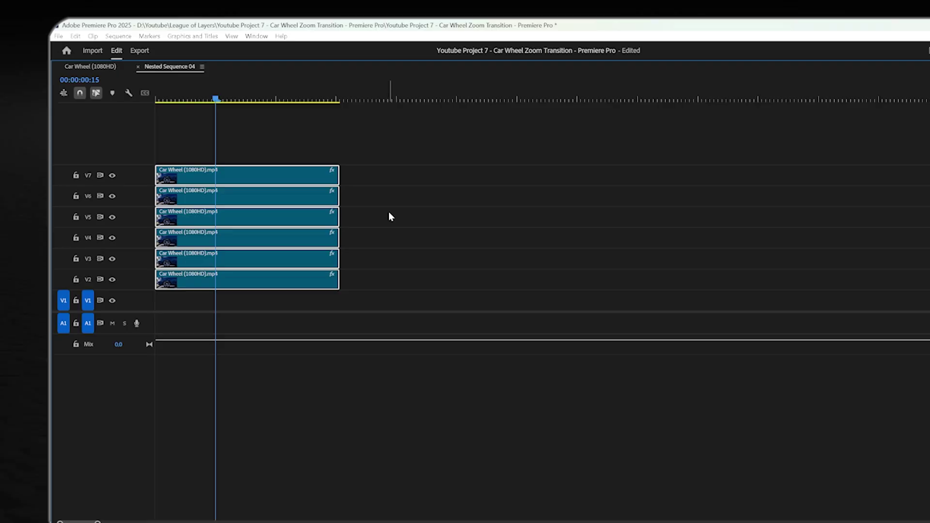
Back in the Car Wheel sequence, lengthen the Nested Sequence 04 clip by 6 frames
left_click(91, 14)
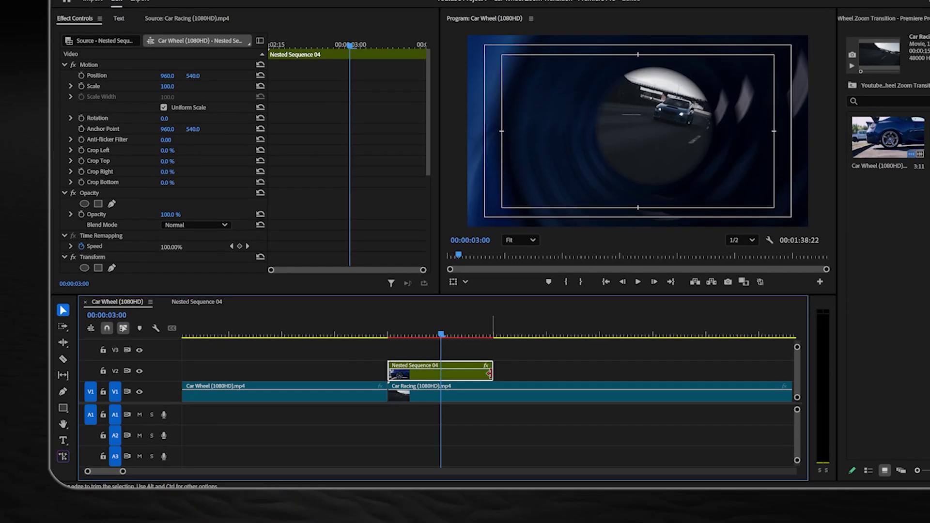
left_click_drag(493, 386, 543, 376)
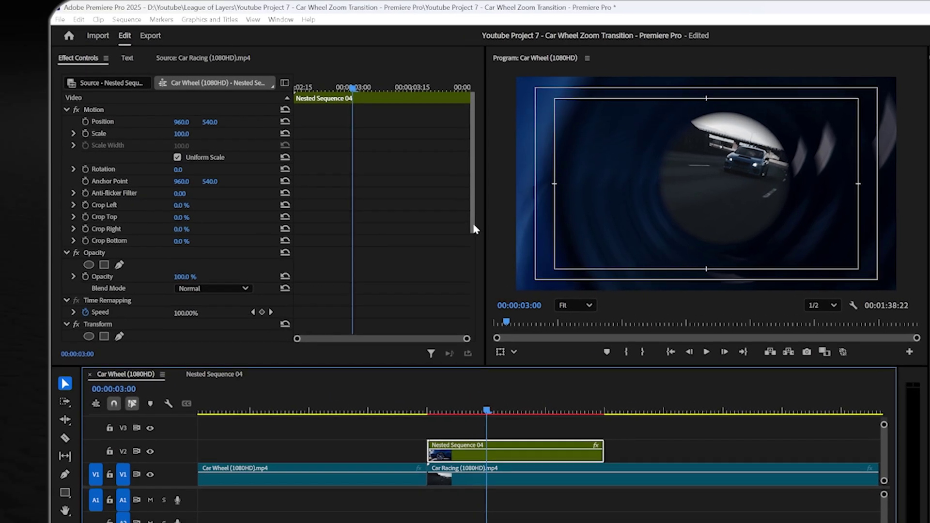
scroll(428, 234, "down", 5)
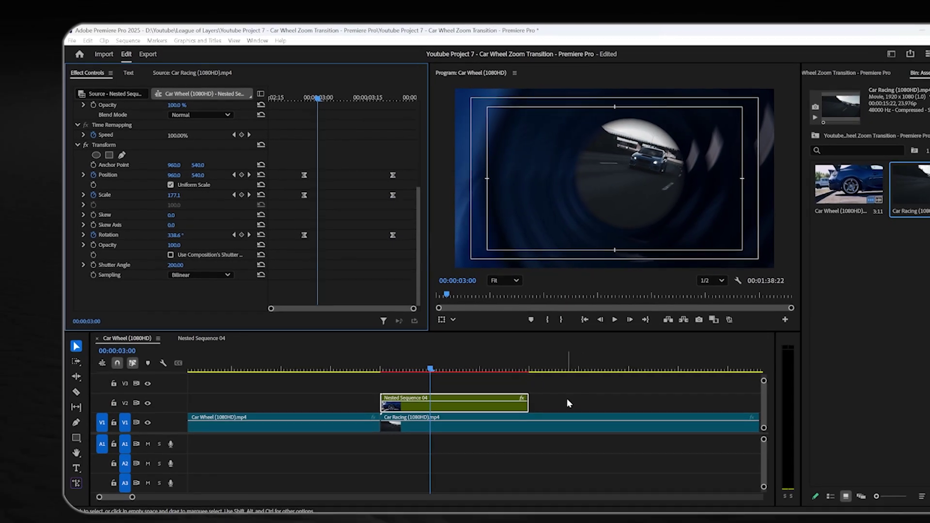
Render the timeline and place Whoosh #1.wav from the SFX bin on A1 at the transition
key("Return")
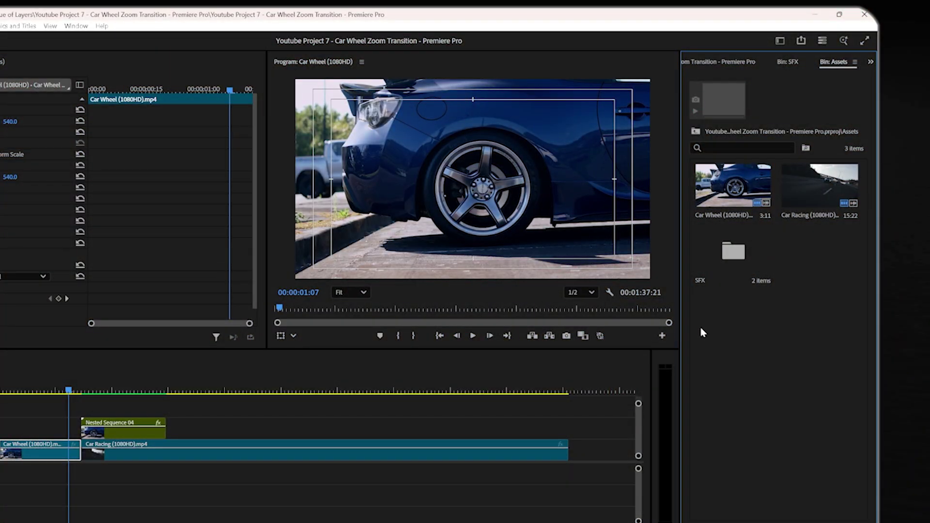
double_click(716, 263)
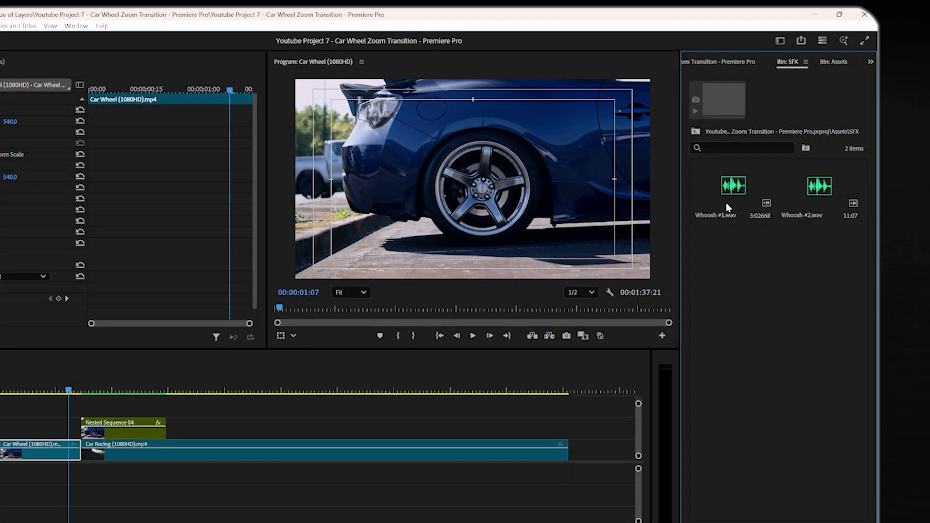
left_click_drag(728, 191, 76, 489)
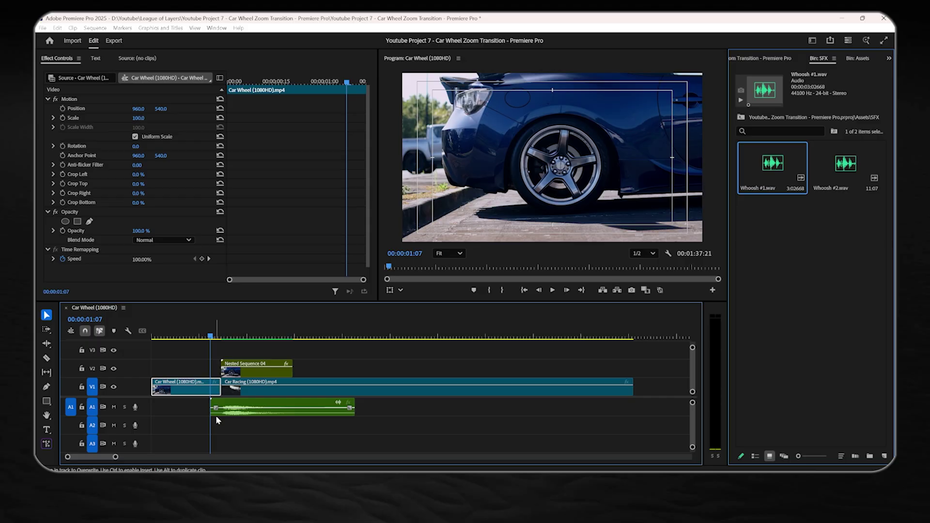
left_click_drag(216, 420, 216, 420)
Play the transition with sound and lower Whoosh #1's Volume Level to -4.0 dB
left_click_drag(115, 458, 93, 458)
key("space")
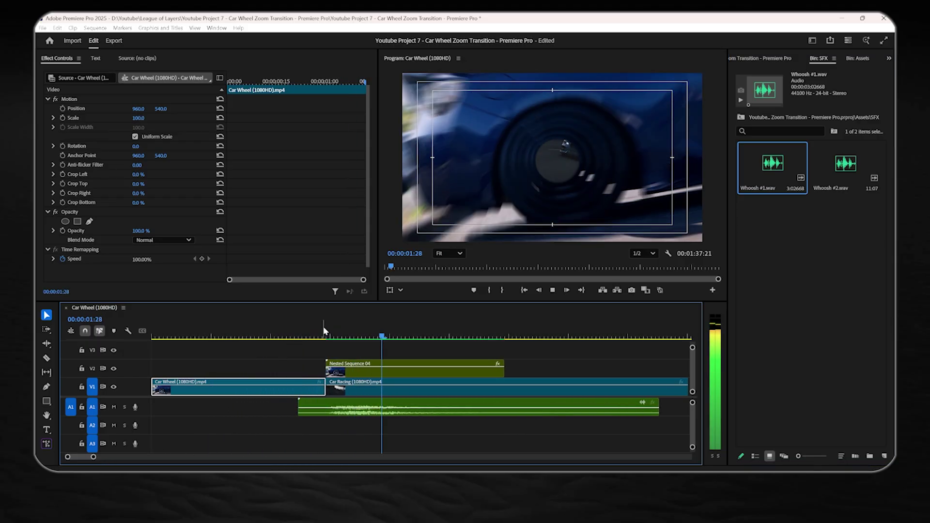
left_click(380, 407)
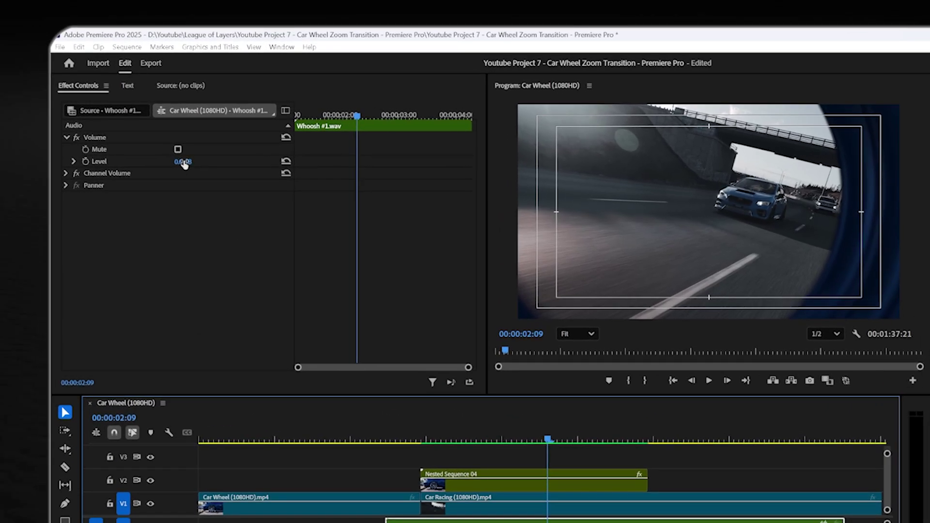
left_click(183, 162)
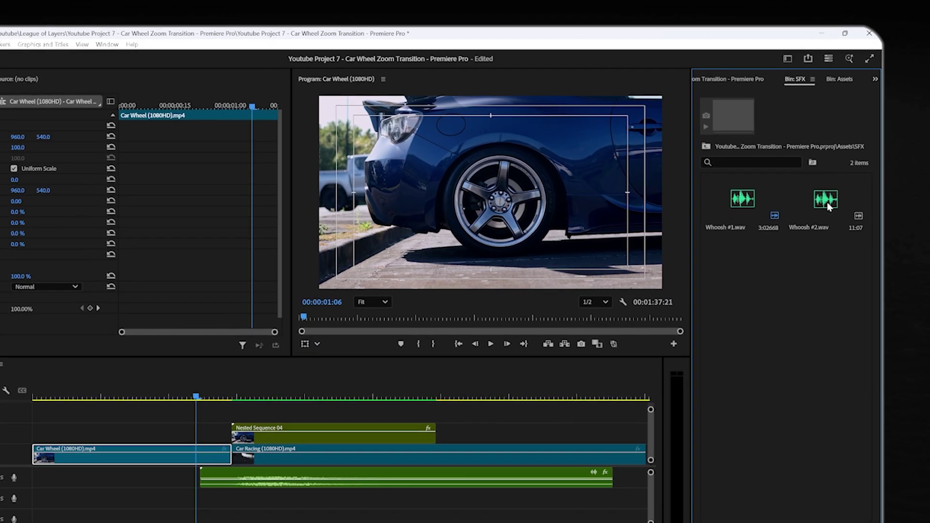
Add Whoosh #2.wav on A2 just before the transition and play both whoosh layers
left_click_drag(824, 202, 298, 432)
key("space")
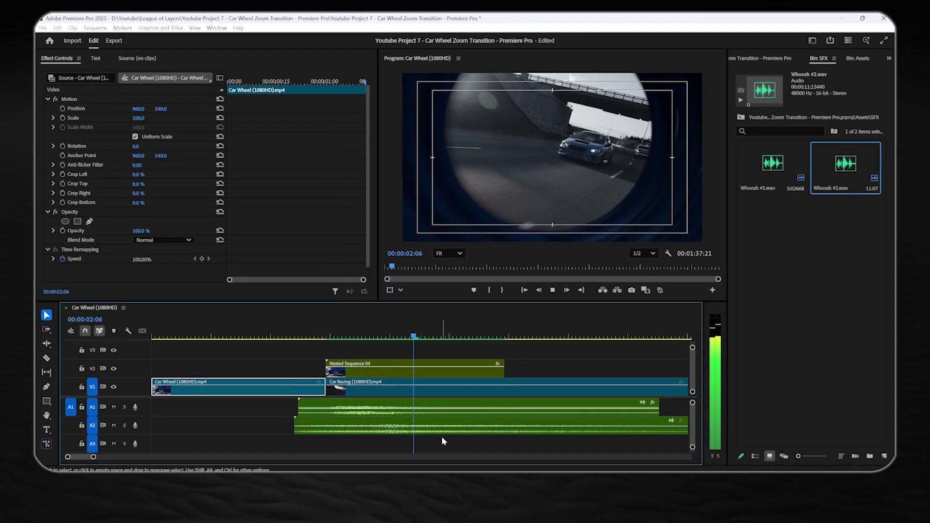